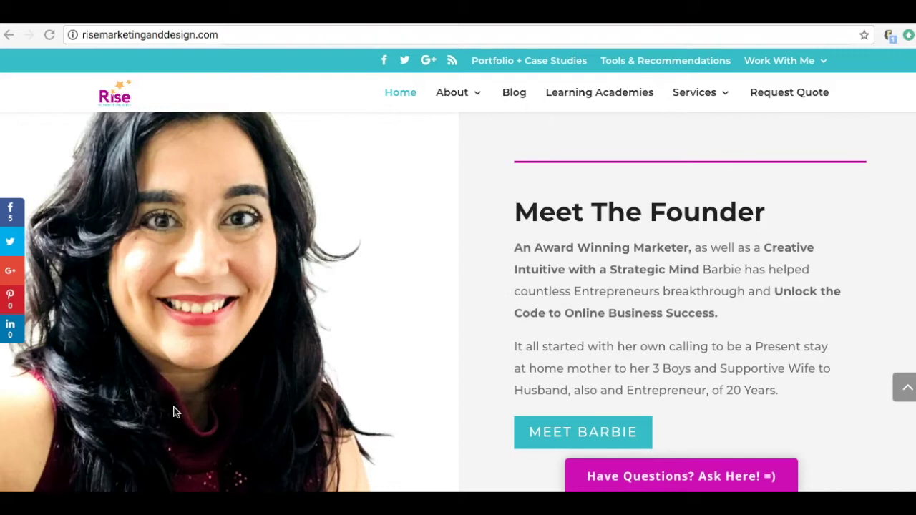
- Open the Rise branding academy landing page and examine the free 5 Day 'How To Sell Without Selling' Marketing Challenge's daily topics
{"action": "left_click", "coordinate": [229, 302]}
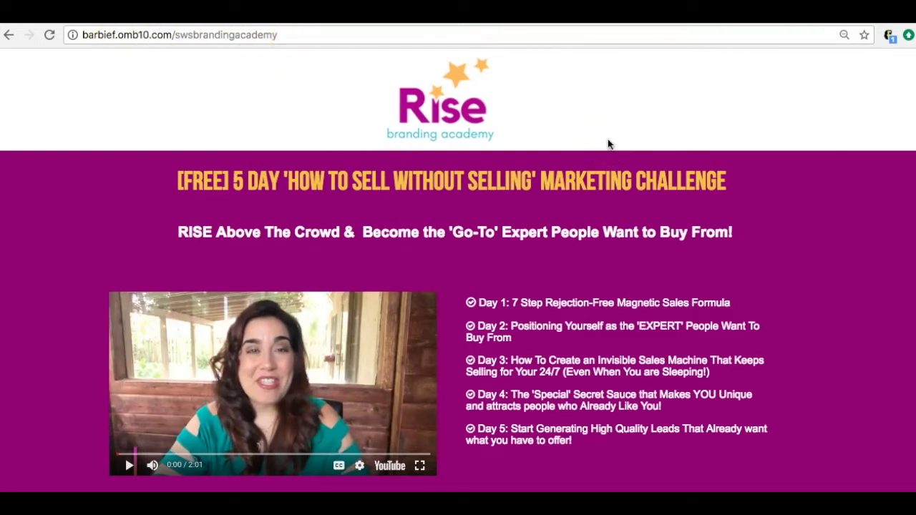
{"action": "scroll", "coordinate": [584, 164], "scroll_direction": "down", "scroll_amount": 3}
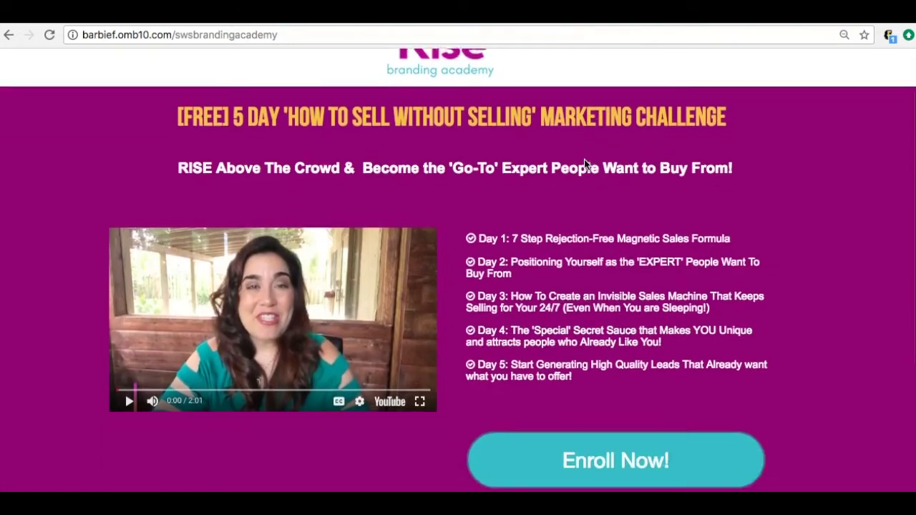
{"action": "scroll", "coordinate": [584, 163], "scroll_direction": "down", "scroll_amount": 1}
{"action": "scroll", "coordinate": [584, 163], "scroll_direction": "up", "scroll_amount": 2}
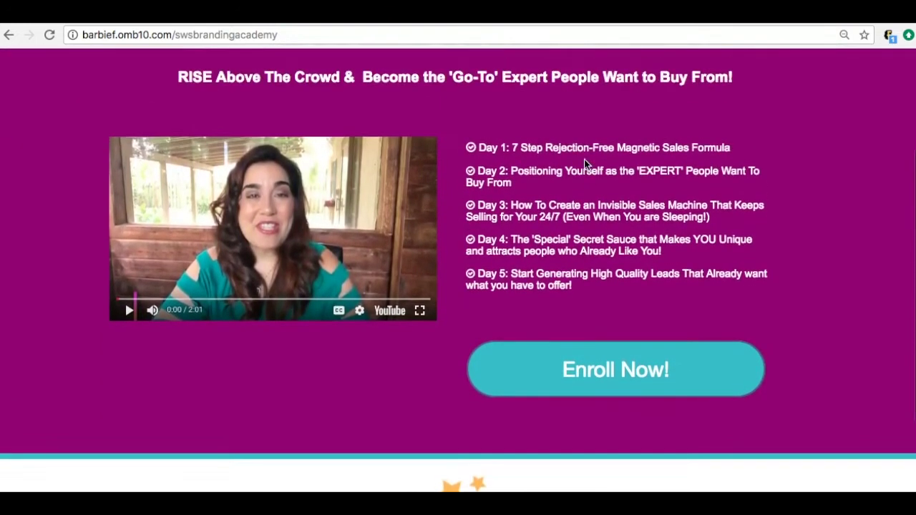
{"action": "scroll", "coordinate": [585, 164], "scroll_direction": "up", "scroll_amount": 2}
{"action": "scroll", "coordinate": [585, 163], "scroll_direction": "down", "scroll_amount": 2}
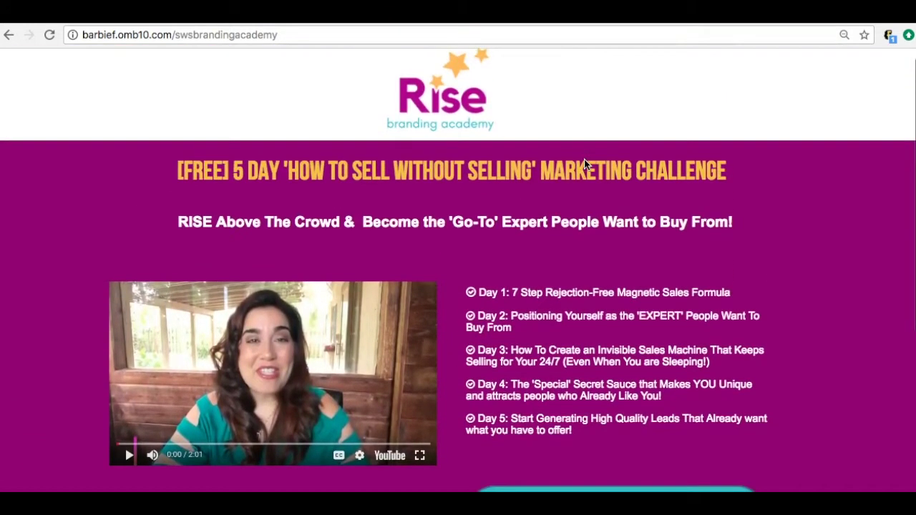
{"action": "scroll", "coordinate": [584, 163], "scroll_direction": "down", "scroll_amount": 2}
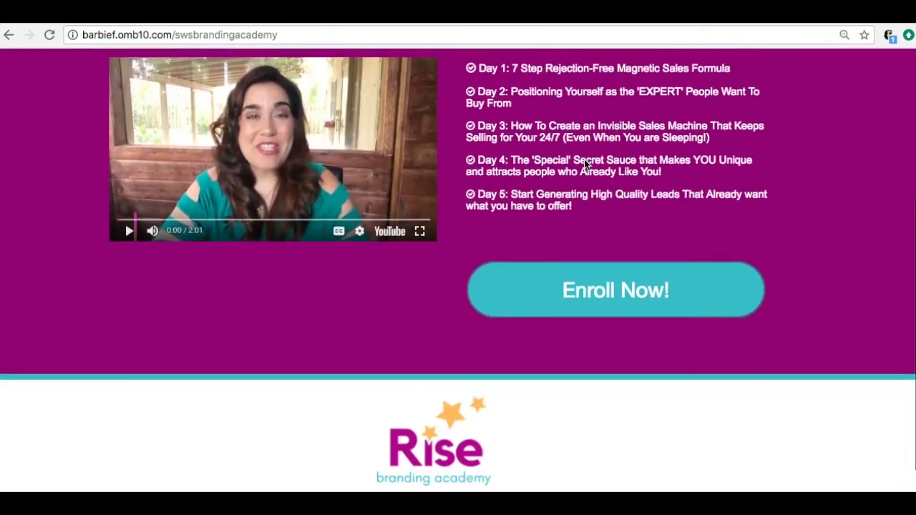
{"action": "scroll", "coordinate": [584, 164], "scroll_direction": "up", "scroll_amount": 2}
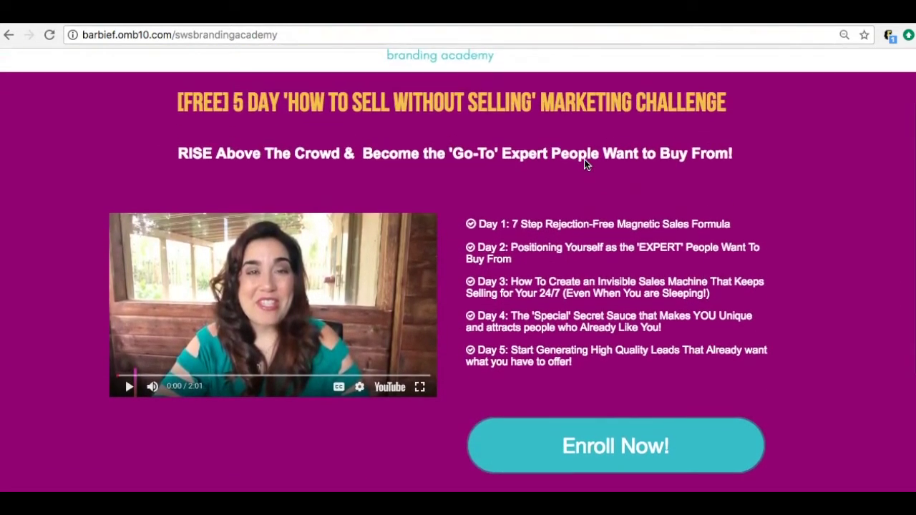
{"action": "scroll", "coordinate": [584, 164], "scroll_direction": "up", "scroll_amount": 1}
{"action": "scroll", "coordinate": [584, 164], "scroll_direction": "down", "scroll_amount": 1}
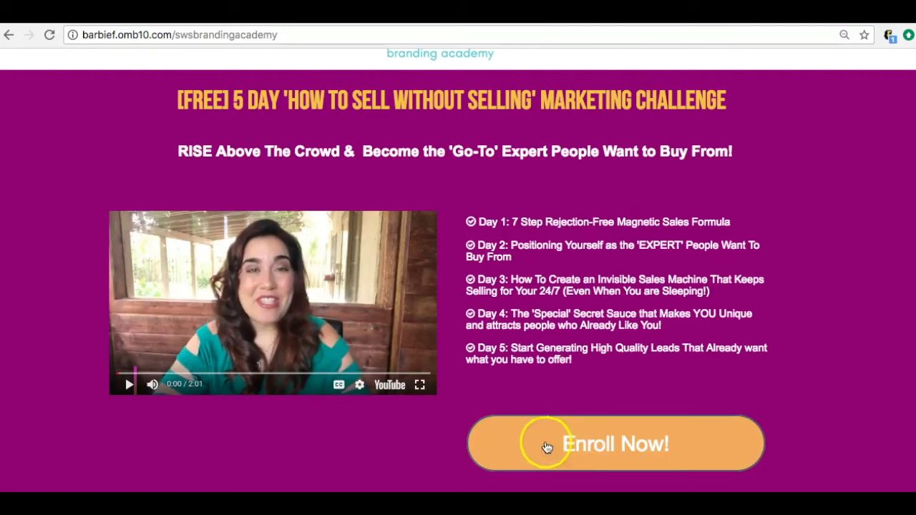
- Open the challenge's enrollment form and examine its first name and email fields along with the recent sign-up notification
{"action": "left_click", "coordinate": [582, 458]}
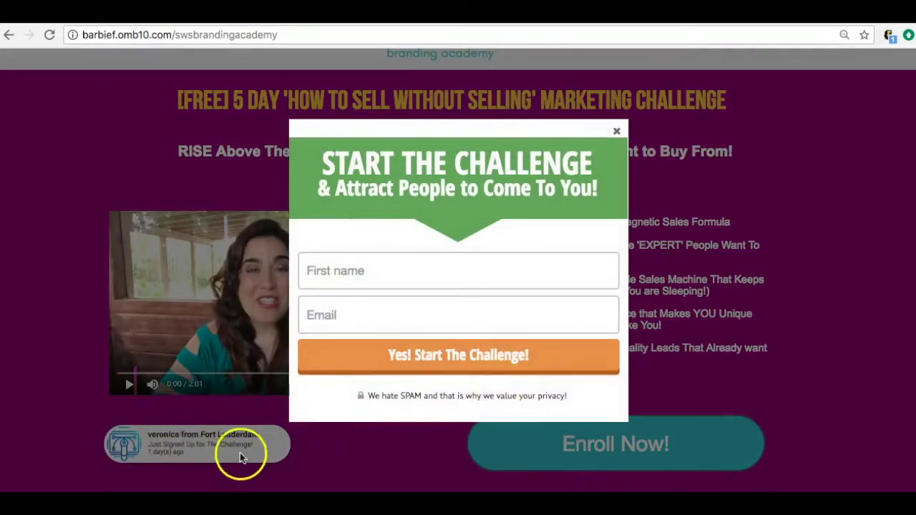
{"action": "left_click", "coordinate": [617, 132]}
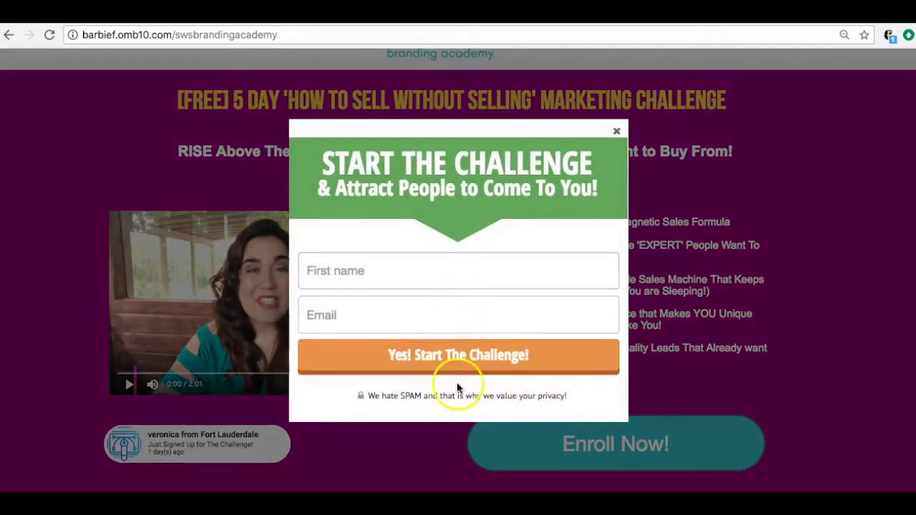
{"action": "left_click", "coordinate": [549, 299]}
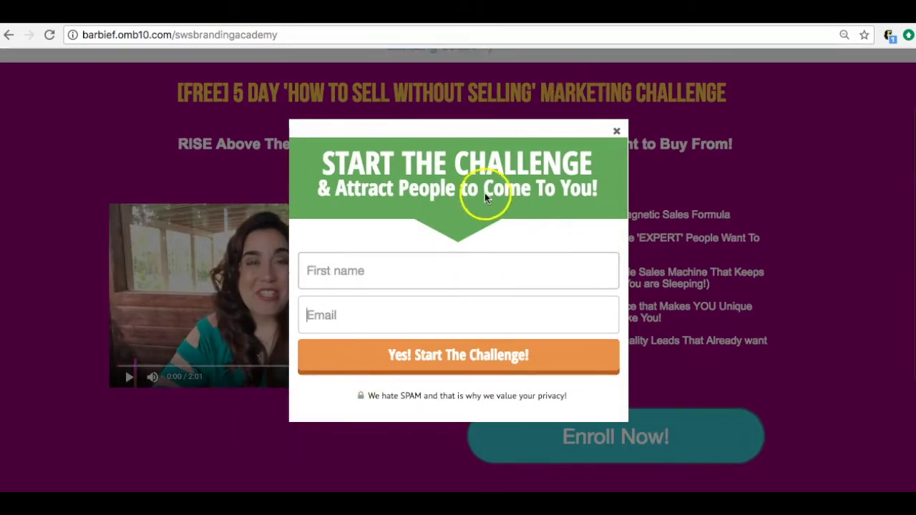
{"action": "left_click", "coordinate": [332, 269]}
{"action": "left_click", "coordinate": [343, 307]}
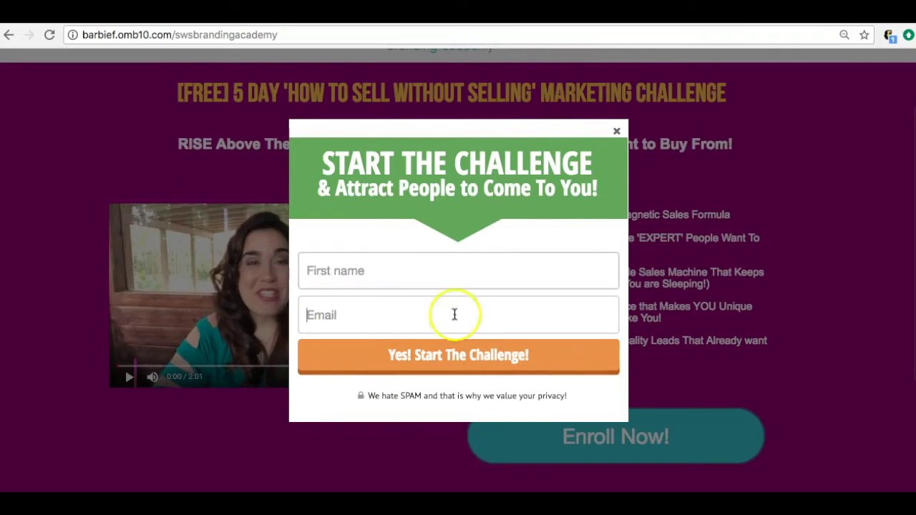
{"action": "left_click", "coordinate": [600, 136]}
{"action": "left_click", "coordinate": [507, 240]}
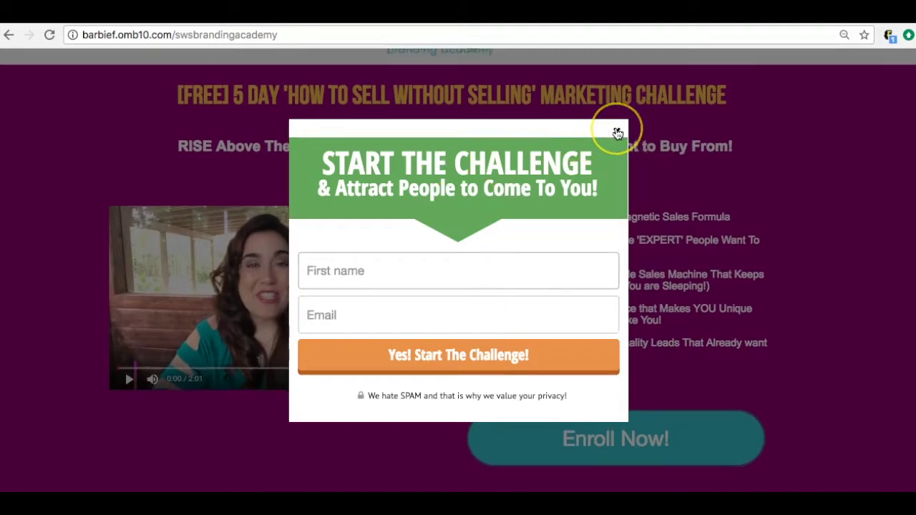
{"action": "left_click", "coordinate": [474, 158]}
{"action": "left_click", "coordinate": [169, 333]}
{"action": "left_click", "coordinate": [218, 341]}
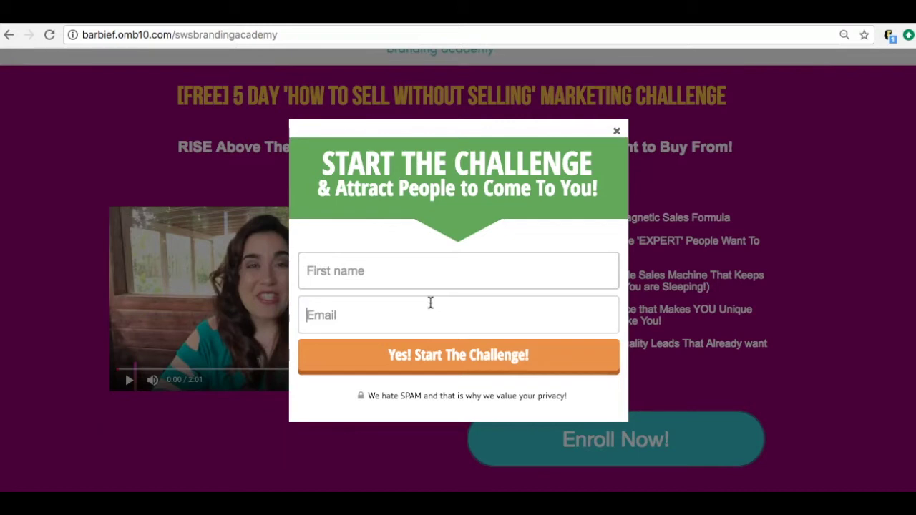
{"action": "left_click", "coordinate": [261, 458]}
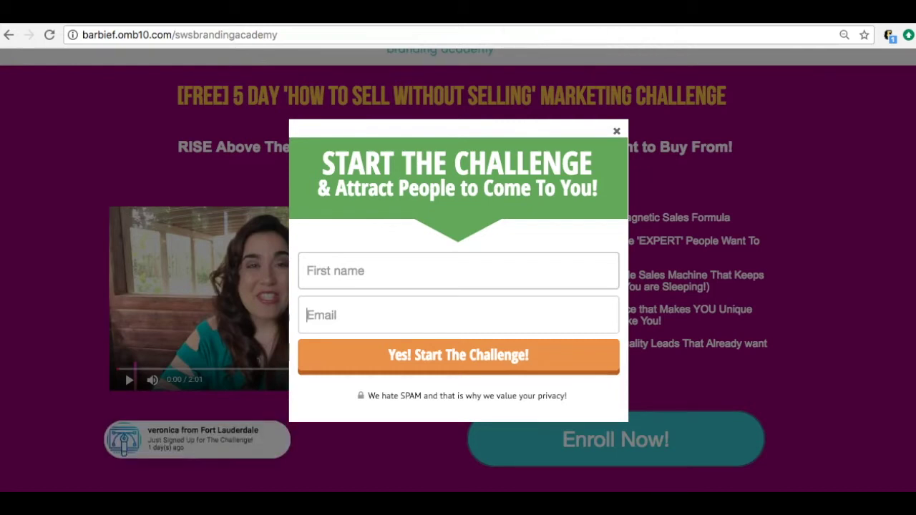
- Switch to the Proof pricing page, dismiss the free trial pop-up, and compare the monthly Basic, Pro and Business plans
{"action": "key", "text": "ctrl+Tab"}
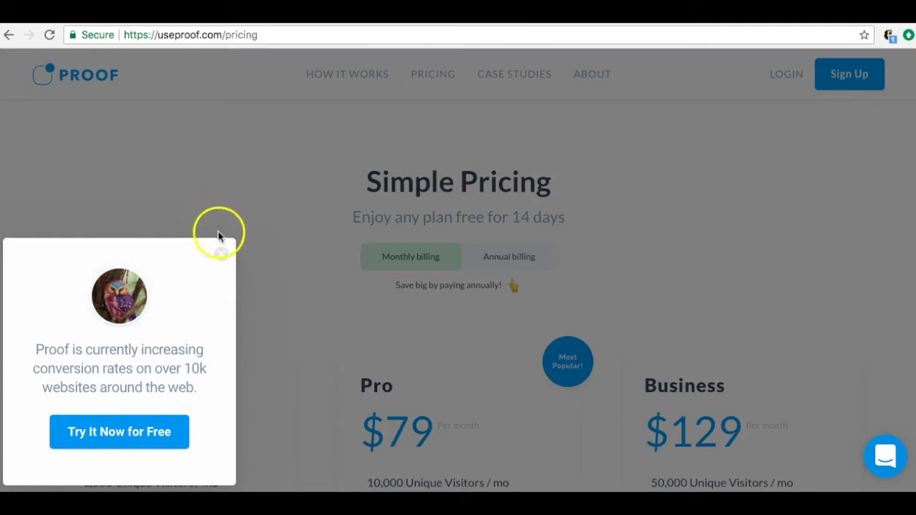
{"action": "left_click", "coordinate": [222, 256]}
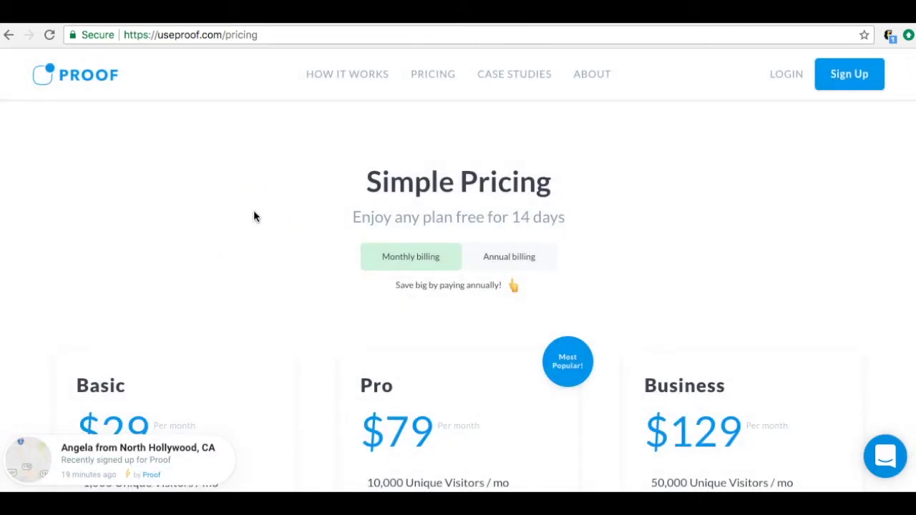
{"action": "scroll", "coordinate": [254, 212], "scroll_direction": "down", "scroll_amount": 3}
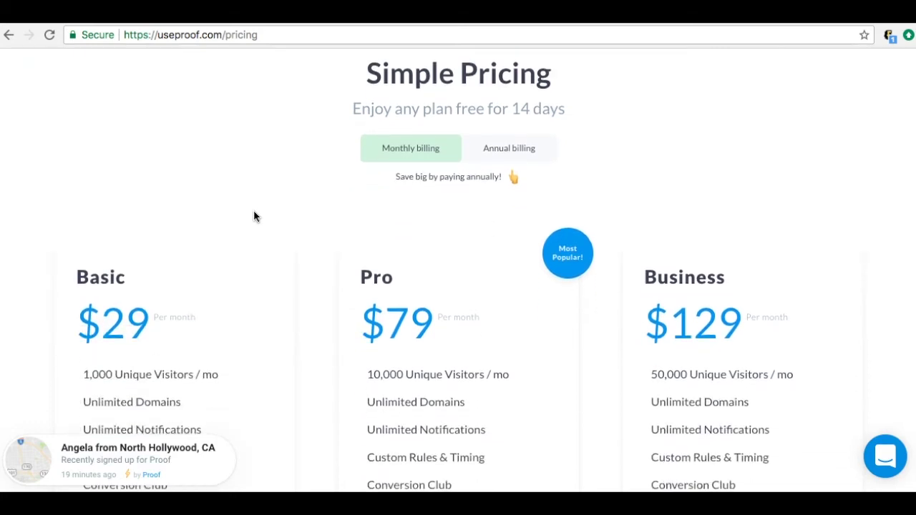
{"action": "scroll", "coordinate": [253, 213], "scroll_direction": "down", "scroll_amount": 2}
{"action": "left_click", "coordinate": [222, 213]}
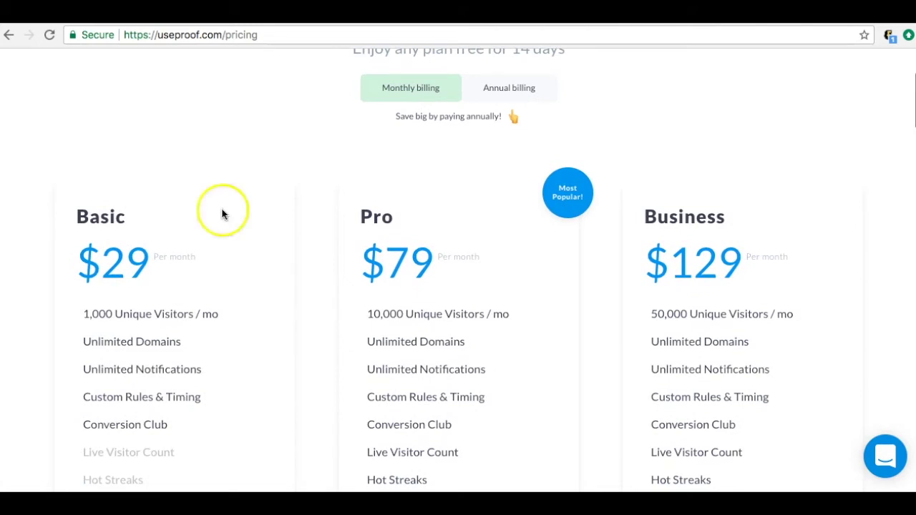
{"action": "mouse_move", "coordinate": [79, 315]}
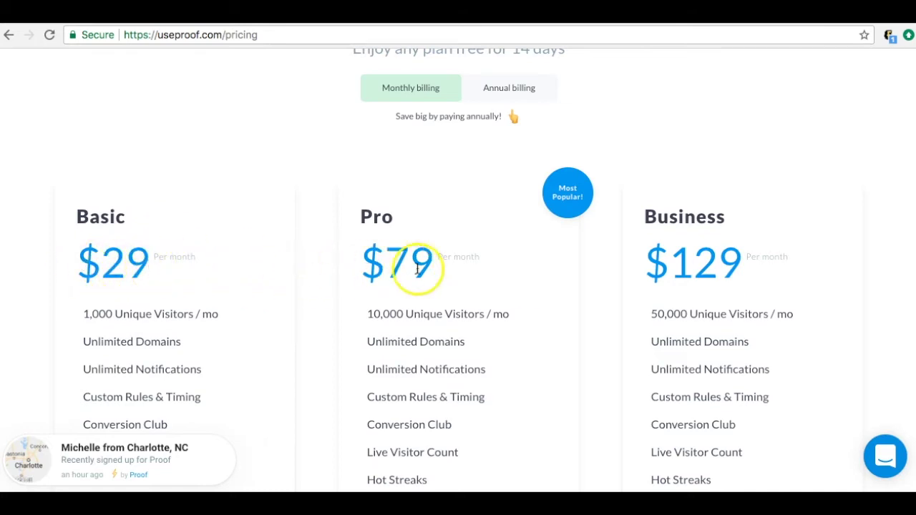
{"action": "mouse_move", "coordinate": [380, 313]}
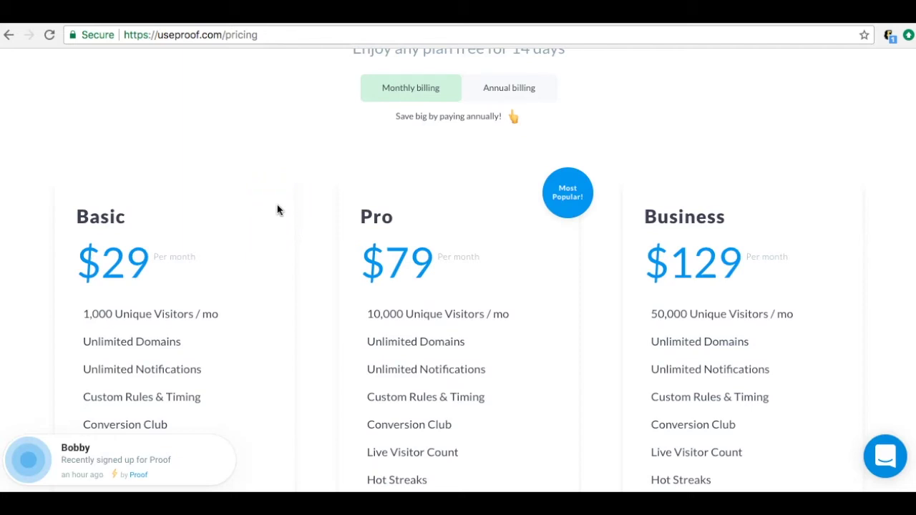
{"action": "scroll", "coordinate": [278, 209], "scroll_direction": "up", "scroll_amount": 1}
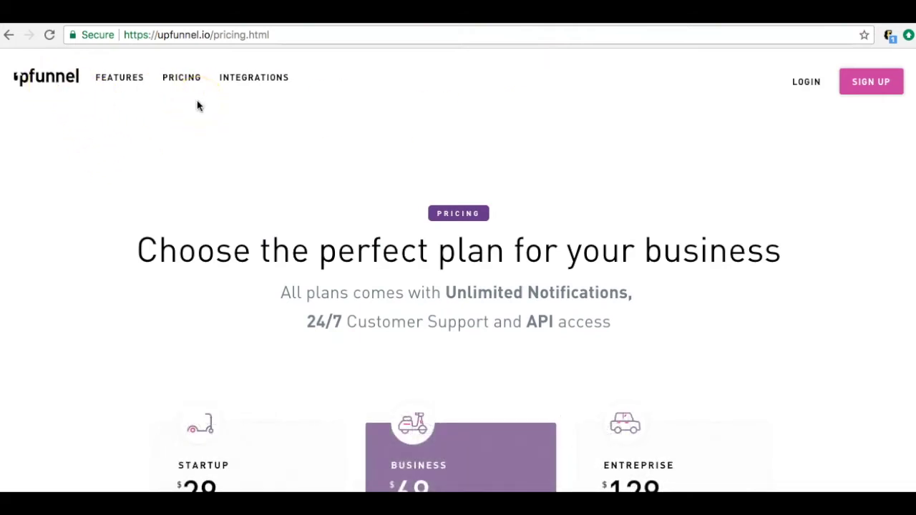
- Examine the prices and visitor limits of the three plans on the upfunnel pricing page
{"action": "scroll", "coordinate": [111, 154], "scroll_direction": "down", "scroll_amount": 4}
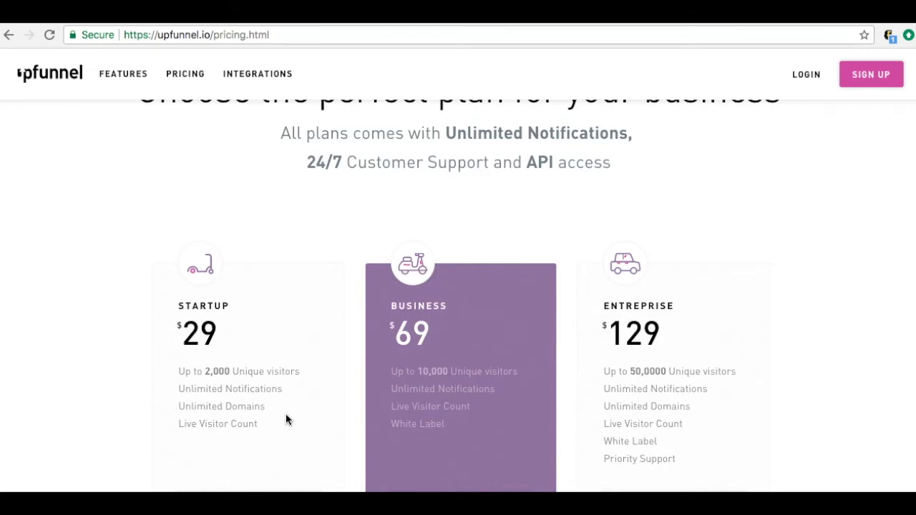
{"action": "left_click_drag", "start_coordinate": [214, 321], "coordinate": [168, 333]}
{"action": "left_click", "coordinate": [219, 339]}
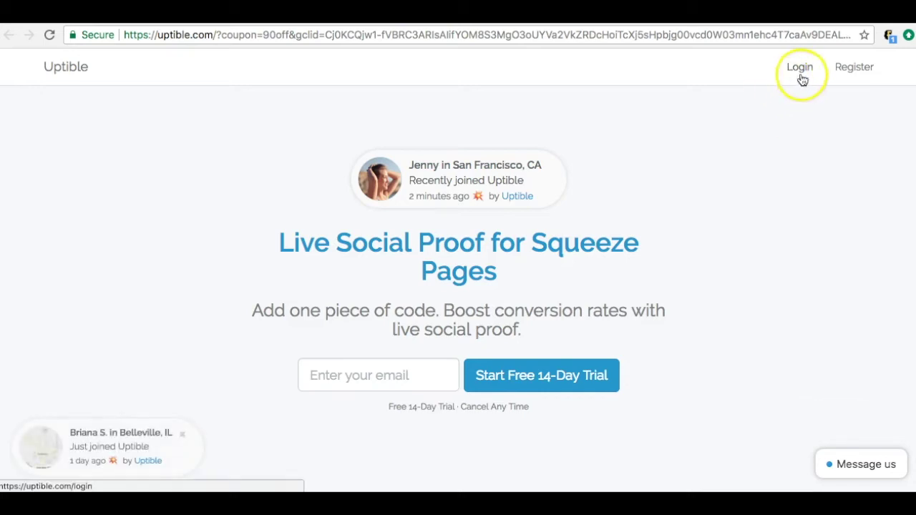
- Review the Uptible page's how-it-works section and compare its Basic, Pro and Lifetime Pro plans
{"action": "left_click", "coordinate": [352, 377]}
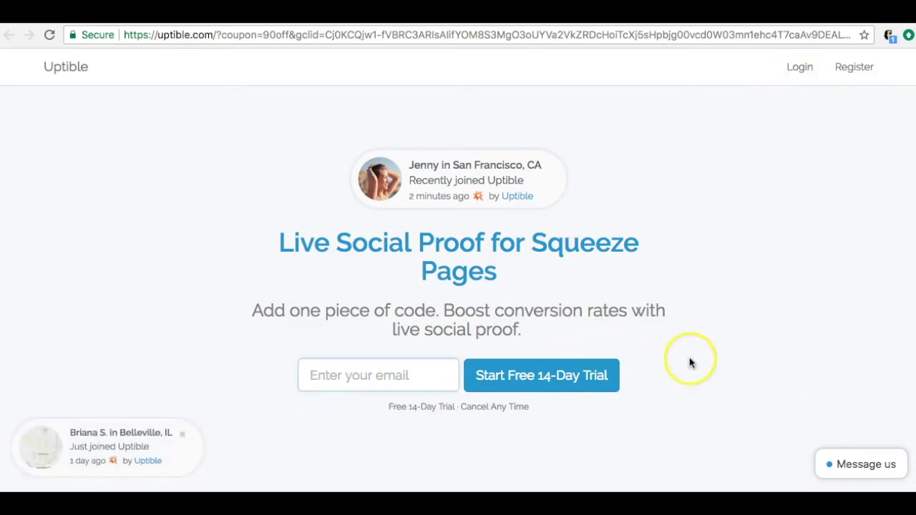
{"action": "scroll", "coordinate": [690, 362], "scroll_direction": "down", "scroll_amount": 4}
{"action": "scroll", "coordinate": [689, 363], "scroll_direction": "down", "scroll_amount": 3}
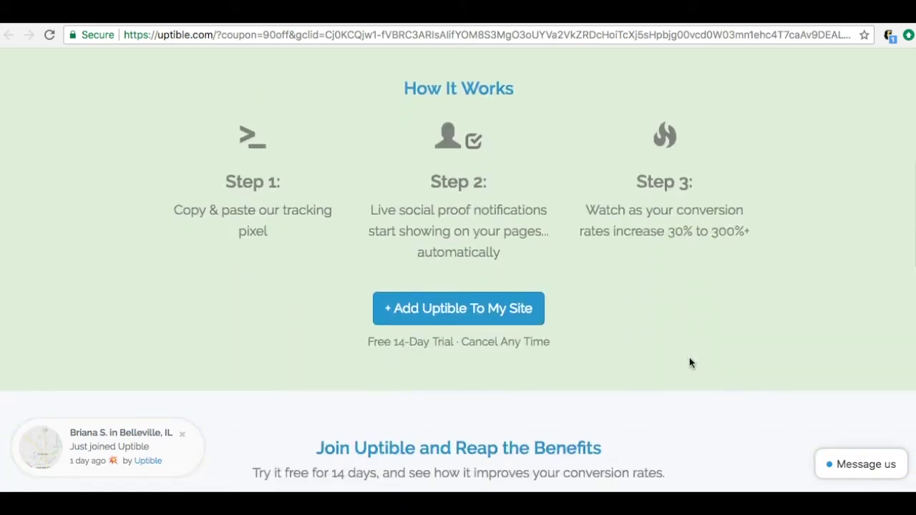
{"action": "scroll", "coordinate": [691, 364], "scroll_direction": "down", "scroll_amount": 3}
{"action": "scroll", "coordinate": [690, 364], "scroll_direction": "down", "scroll_amount": 2}
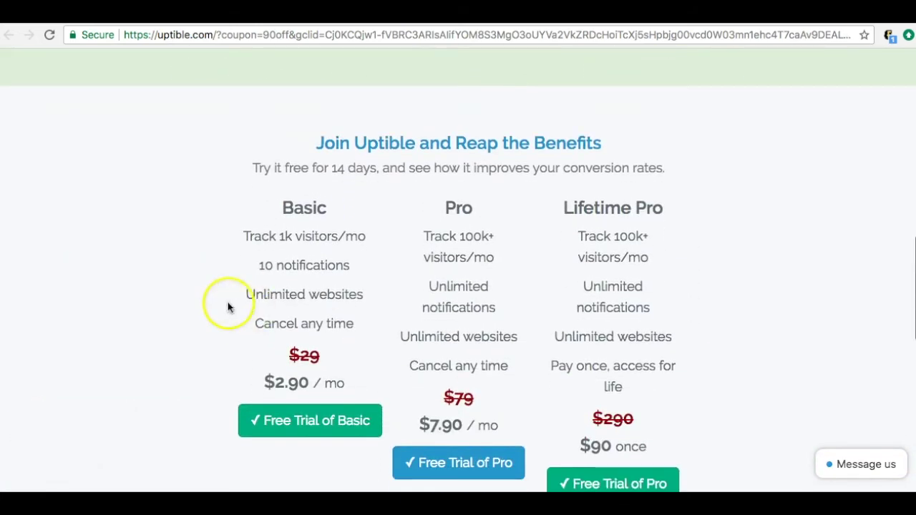
{"action": "scroll", "coordinate": [189, 312], "scroll_direction": "down", "scroll_amount": 1}
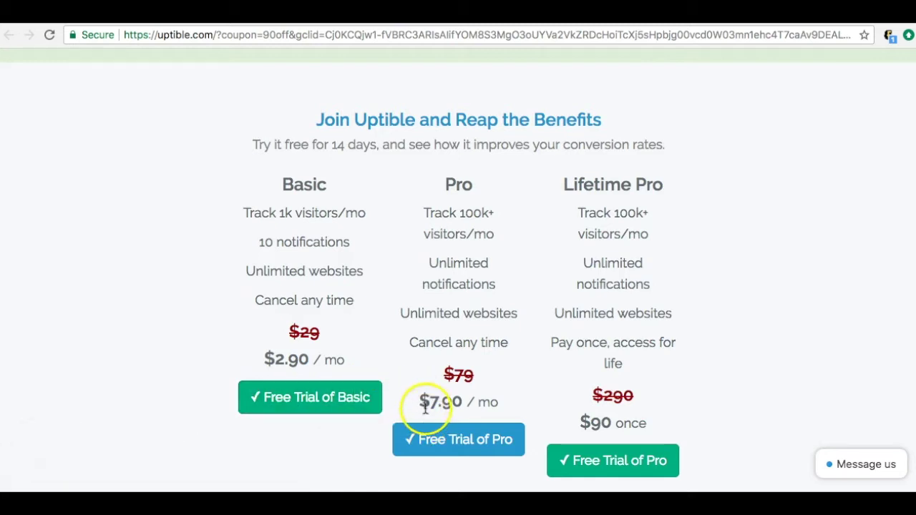
{"action": "scroll", "coordinate": [686, 398], "scroll_direction": "down", "scroll_amount": 3}
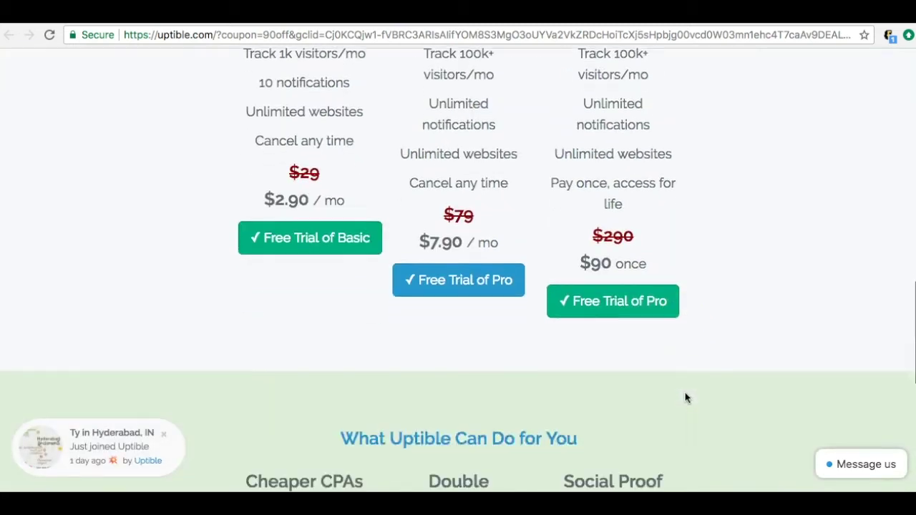
{"action": "scroll", "coordinate": [682, 376], "scroll_direction": "up", "scroll_amount": 2}
{"action": "scroll", "coordinate": [715, 337], "scroll_direction": "up", "scroll_amount": 2}
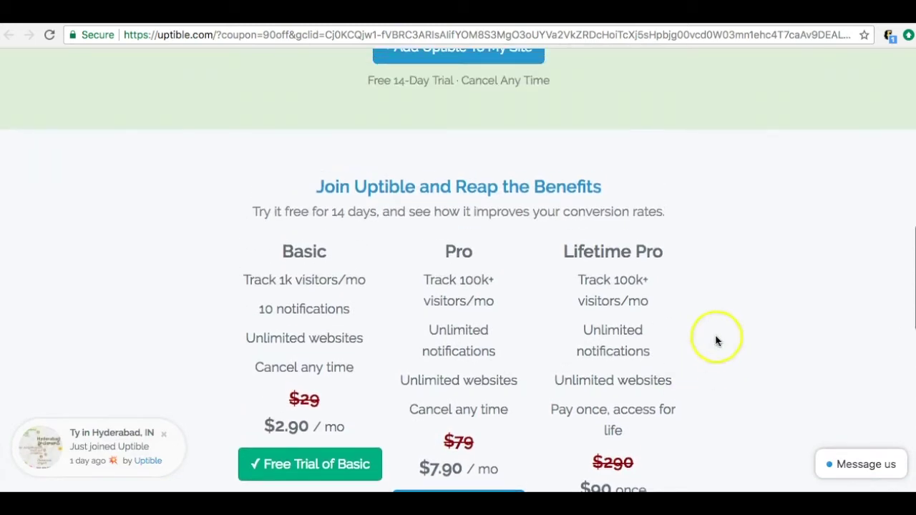
{"action": "scroll", "coordinate": [164, 282], "scroll_direction": "down", "scroll_amount": 1}
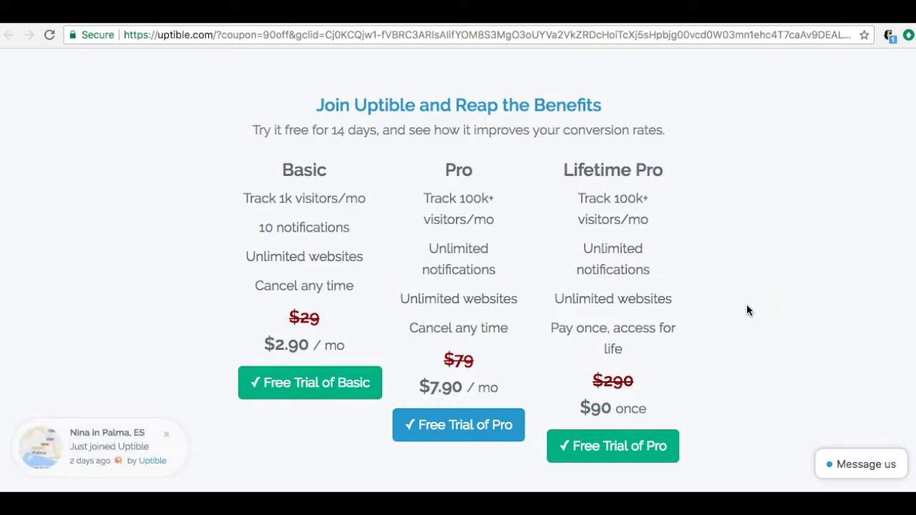
{"action": "scroll", "coordinate": [746, 306], "scroll_direction": "up", "scroll_amount": 9}
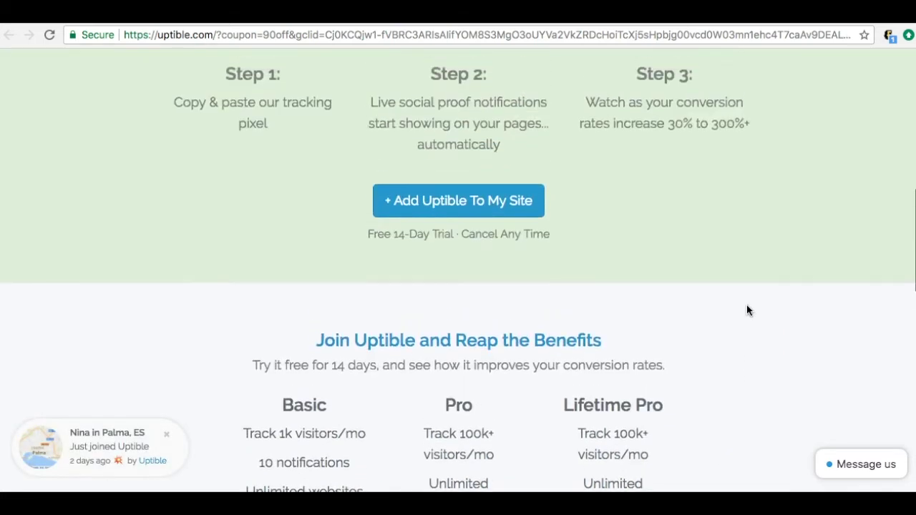
{"action": "scroll", "coordinate": [746, 308], "scroll_direction": "up", "scroll_amount": 3}
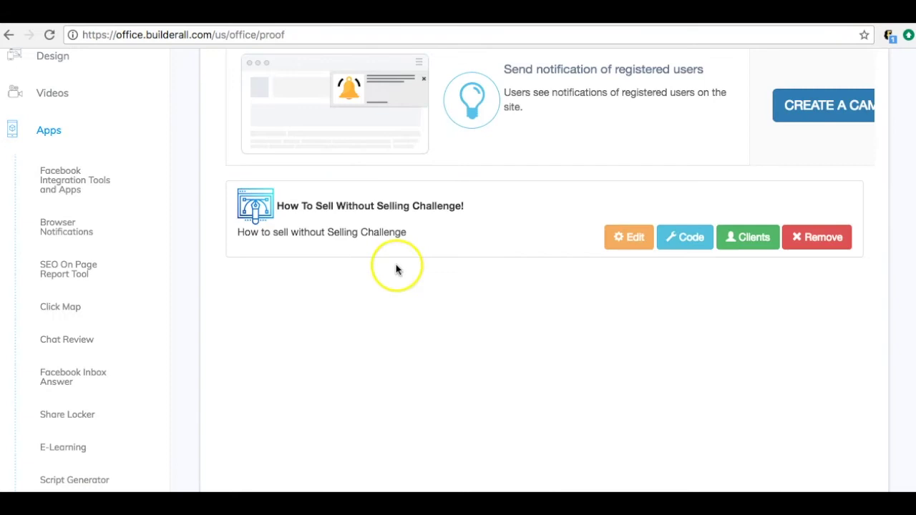
- View the saved clients of the How To Sell Without Selling Challenge campaign in Builderall's Social Proof app, and close the list
{"action": "scroll", "coordinate": [395, 269], "scroll_direction": "up", "scroll_amount": 2}
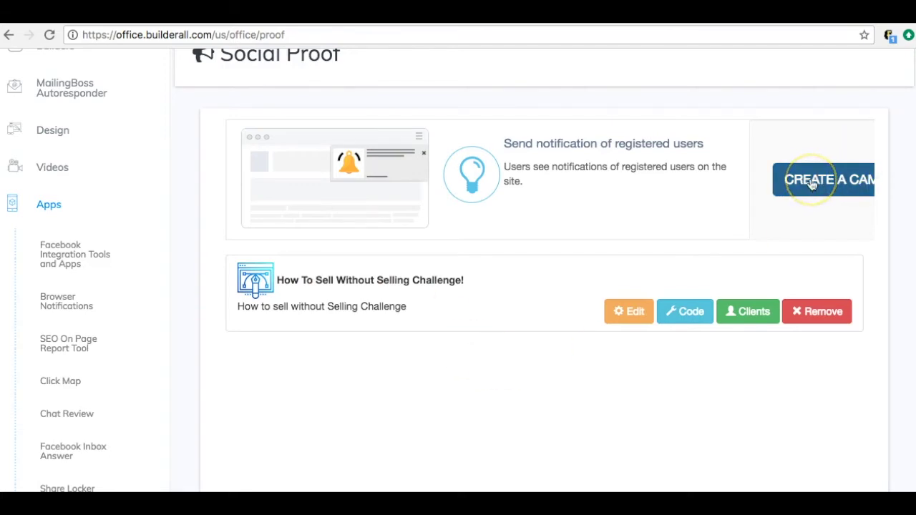
{"action": "left_click", "coordinate": [763, 317]}
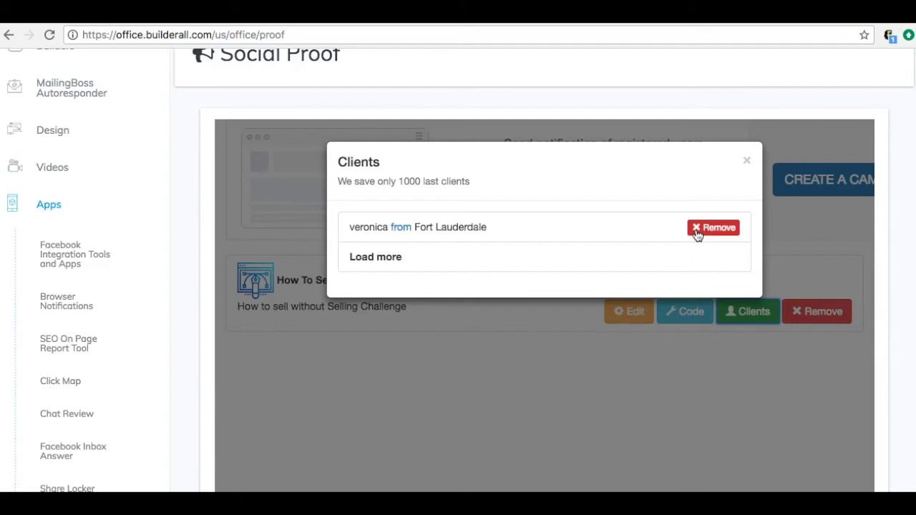
{"action": "left_click", "coordinate": [807, 189]}
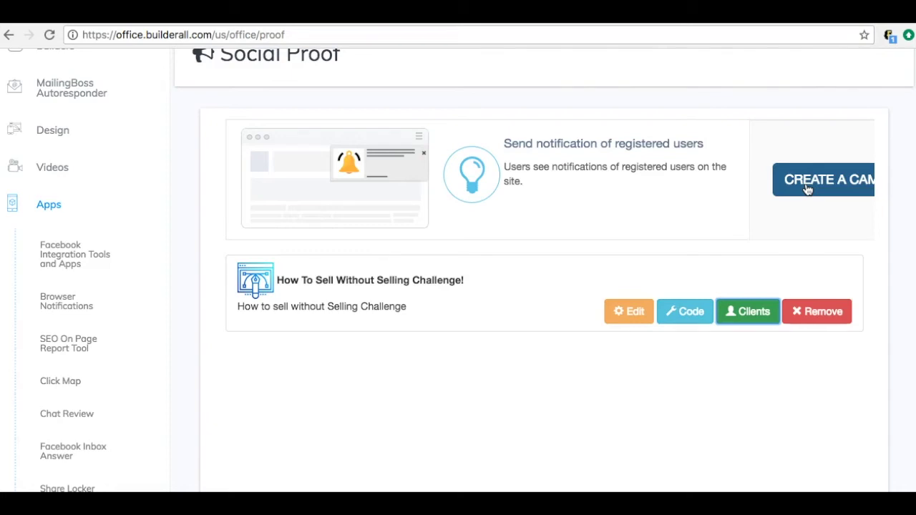
- Create a Social Proof campaign and set its new action description to "Just Signed Up for the Webinar!"
{"action": "left_click", "coordinate": [811, 181]}
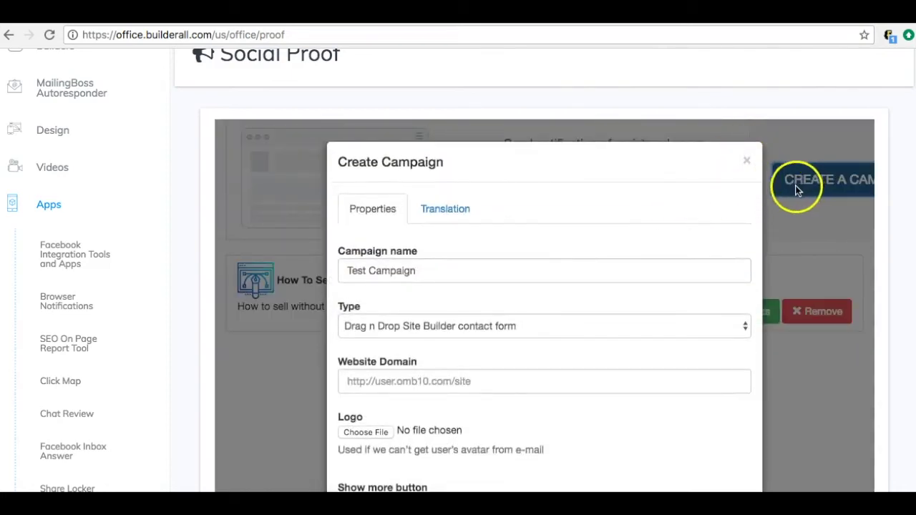
{"action": "left_click", "coordinate": [453, 209]}
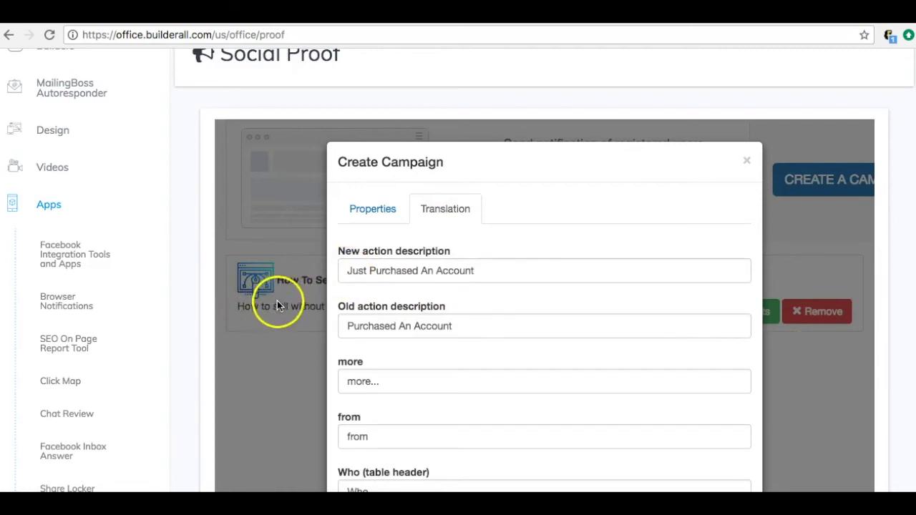
{"action": "left_click_drag", "start_coordinate": [486, 272], "coordinate": [347, 267]}
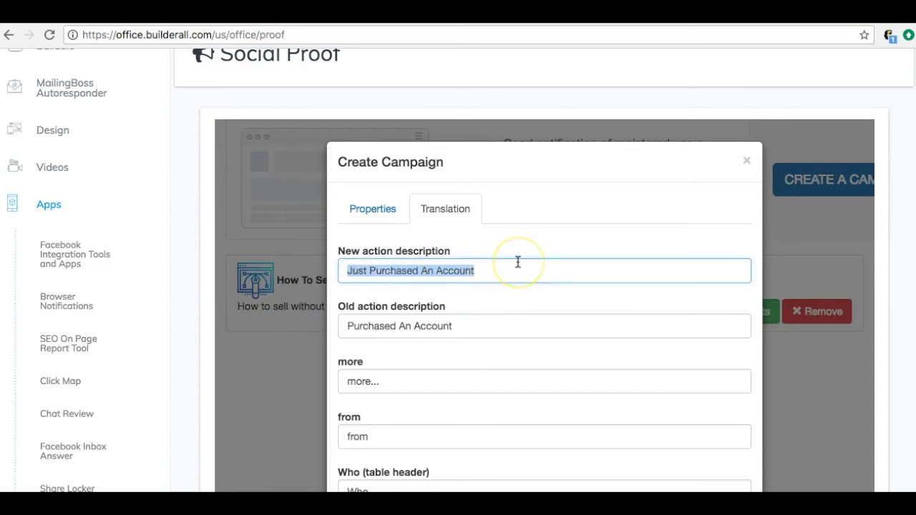
{"action": "type", "text": "Just Si"}
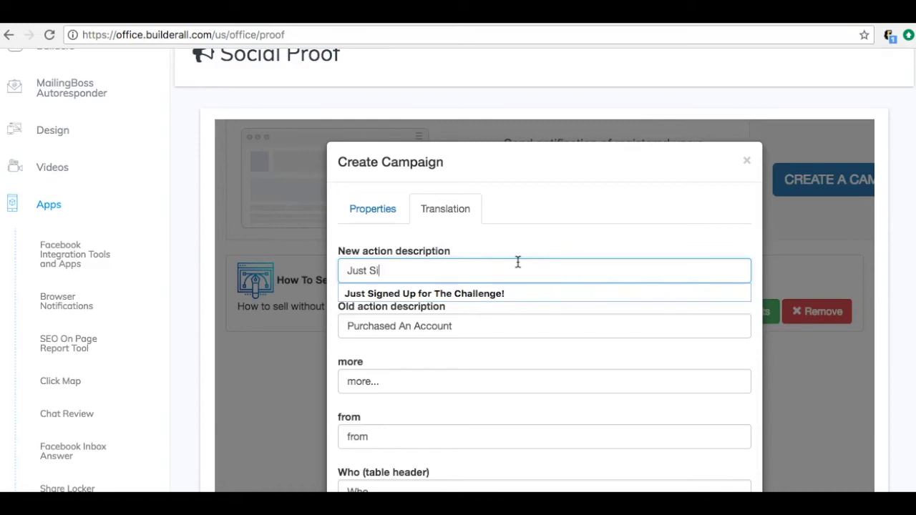
{"action": "type", "text": "gned Up for the Webinar!"}
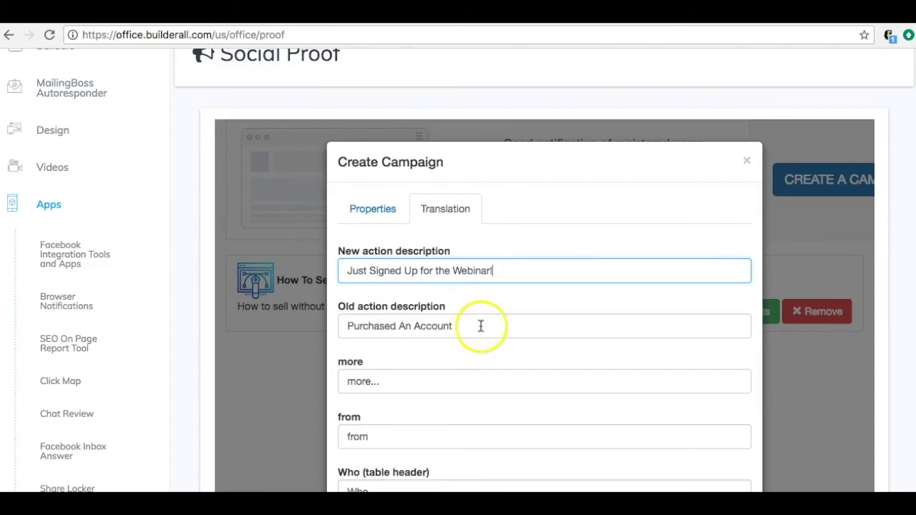
- Set the old action description to "Just Signed Up for the Webinar!" and look over the remaining translation fields
{"action": "left_click_drag", "start_coordinate": [480, 325], "coordinate": [343, 320]}
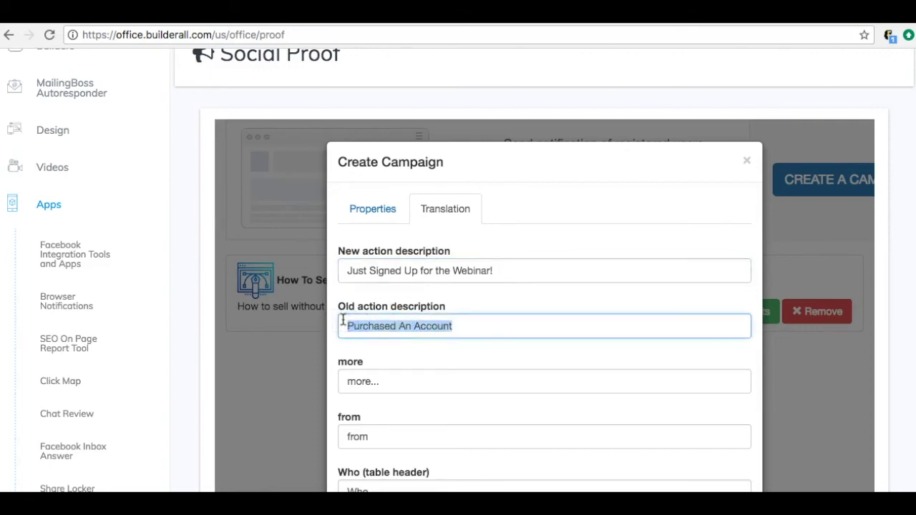
{"action": "type", "text": "Just Signed Up for the Webinar!"}
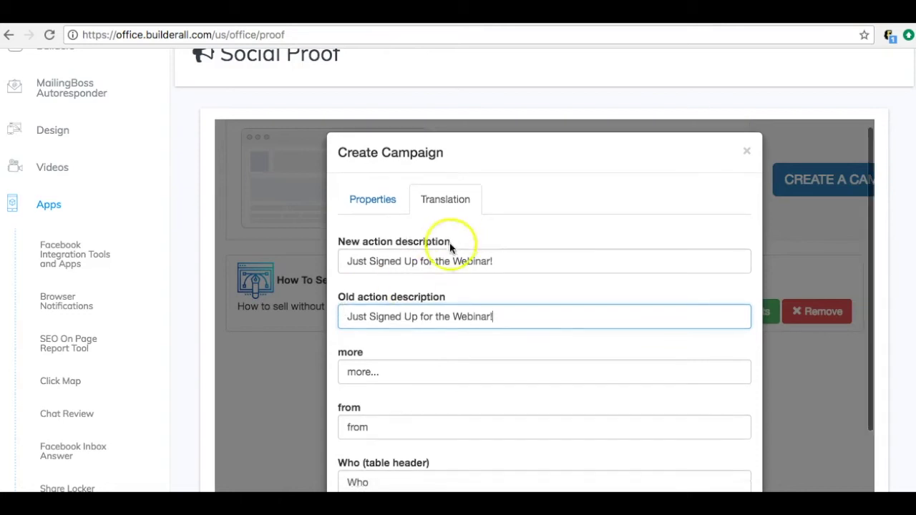
{"action": "scroll", "coordinate": [458, 295], "scroll_direction": "down", "scroll_amount": 4}
{"action": "scroll", "coordinate": [460, 294], "scroll_direction": "down", "scroll_amount": 4}
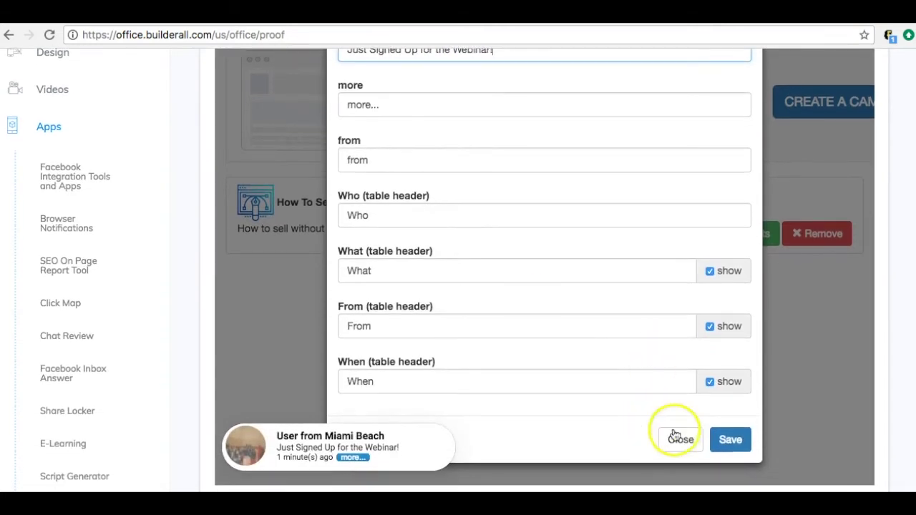
{"action": "scroll", "coordinate": [589, 321], "scroll_direction": "up", "scroll_amount": 8}
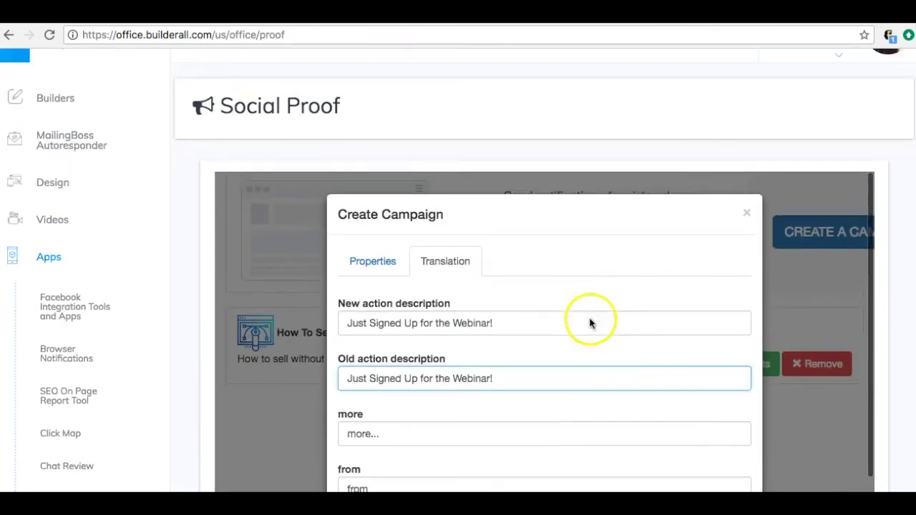
- In the campaign properties, fill in the website domain with the address copied from the swsbrandingacademy landing page
{"action": "left_click", "coordinate": [366, 256]}
{"action": "scroll", "coordinate": [465, 291], "scroll_direction": "down", "scroll_amount": 3}
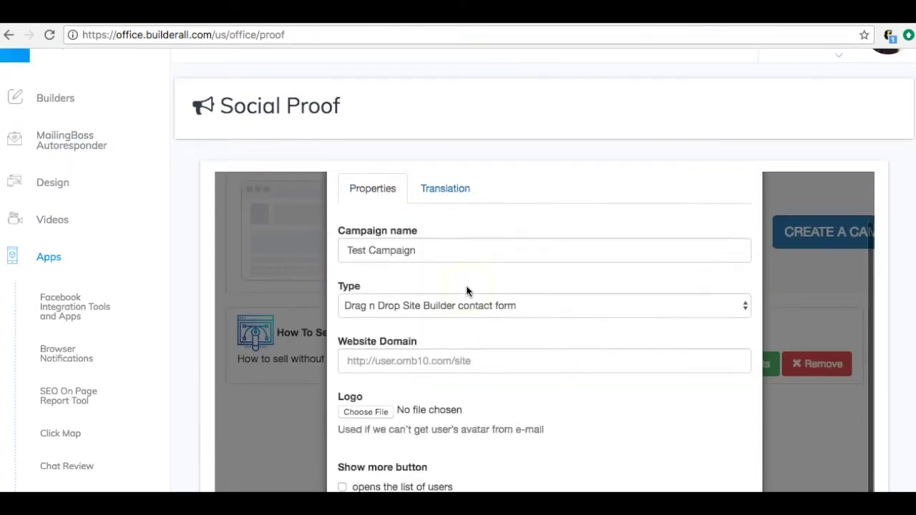
{"action": "left_click_drag", "start_coordinate": [429, 211], "coordinate": [343, 212]}
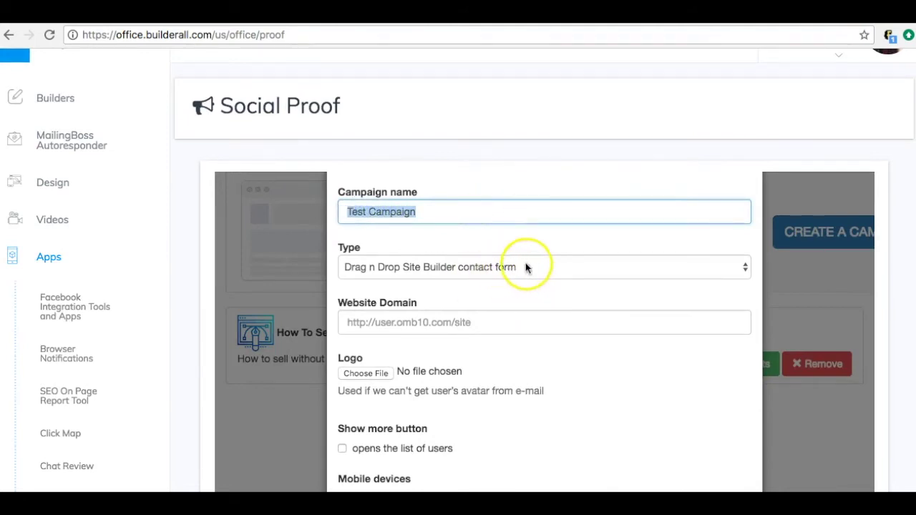
{"action": "left_click", "coordinate": [494, 322]}
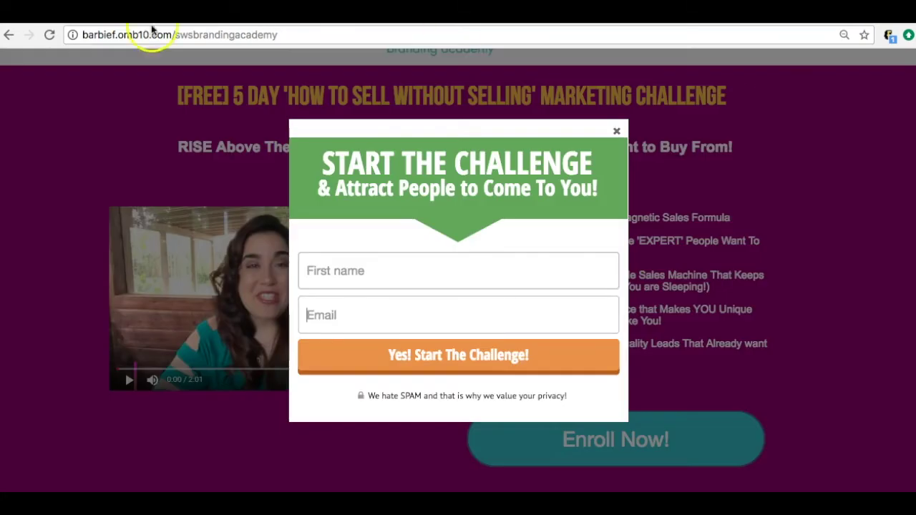
{"action": "left_click", "coordinate": [308, 34]}
{"action": "key", "text": "ctrl+c"}
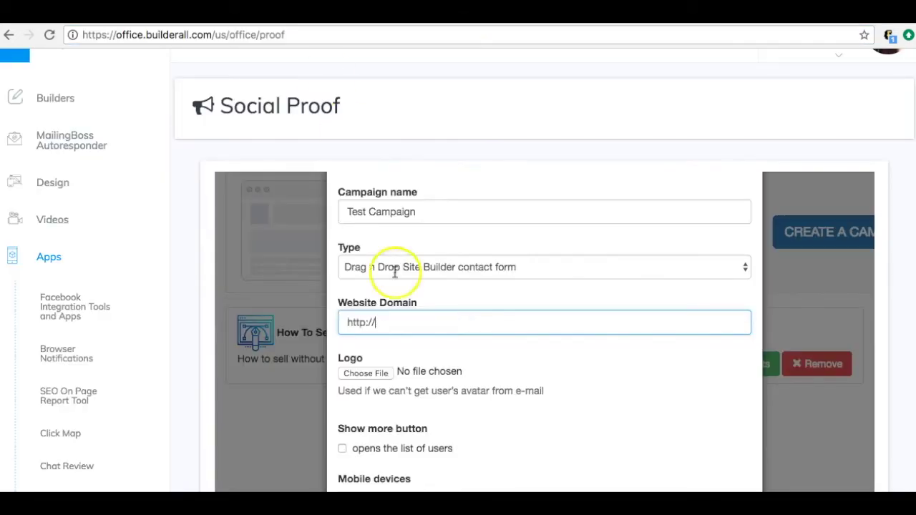
{"action": "left_click_drag", "start_coordinate": [408, 323], "coordinate": [333, 321]}
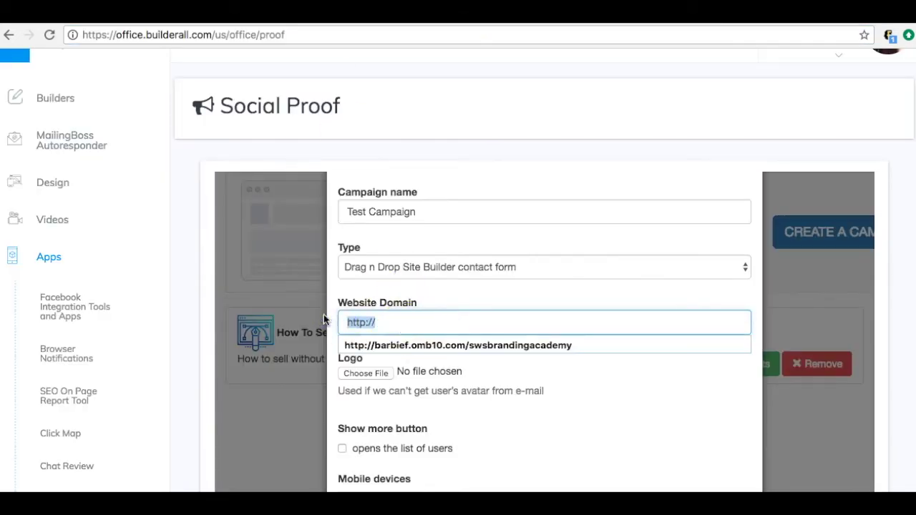
{"action": "key", "text": "ctrl+v"}
{"action": "left_click", "coordinate": [588, 356]}
{"action": "left_click", "coordinate": [420, 366]}
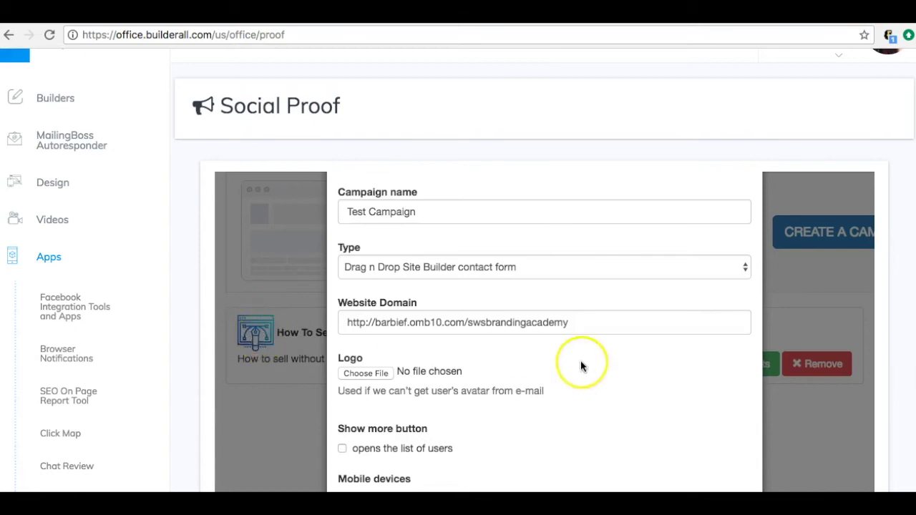
- Review the campaign's logo, show more button, mobile pop-up and description settings
{"action": "scroll", "coordinate": [580, 360], "scroll_direction": "down", "scroll_amount": 3}
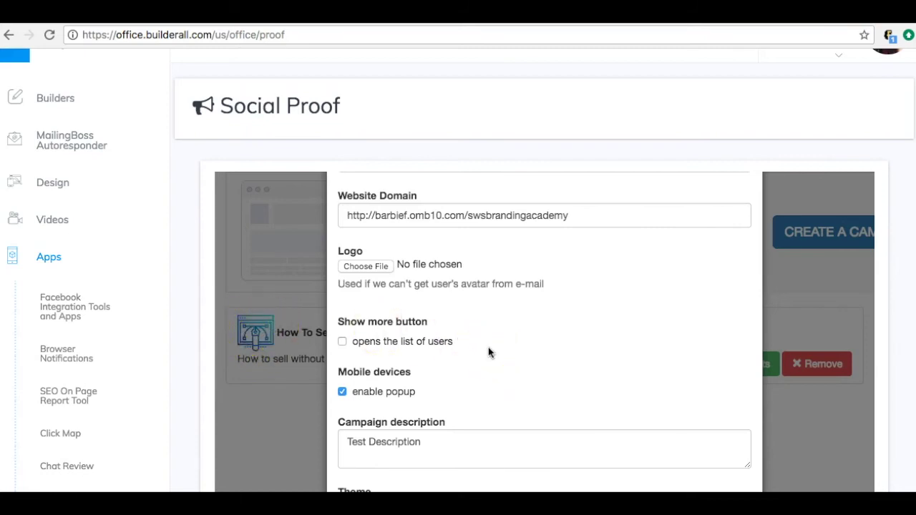
{"action": "scroll", "coordinate": [489, 352], "scroll_direction": "down", "scroll_amount": 3}
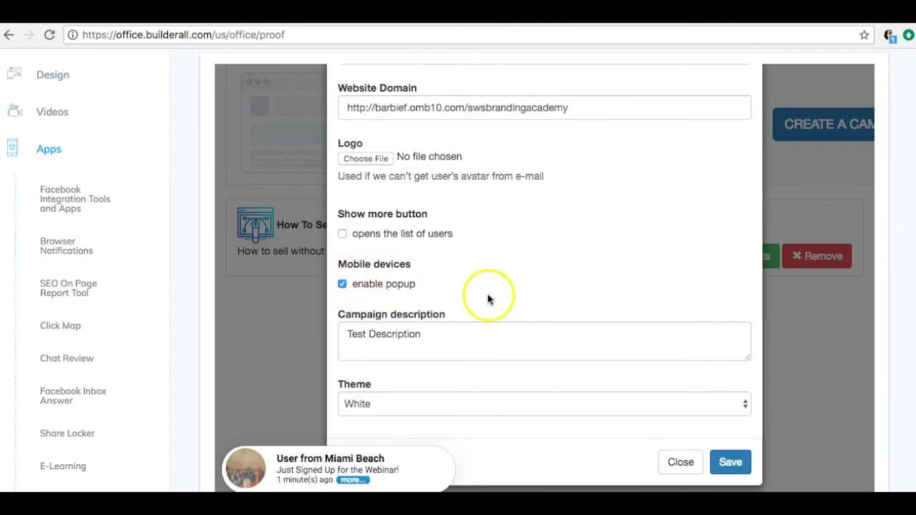
{"action": "scroll", "coordinate": [488, 299], "scroll_direction": "down", "scroll_amount": 2}
{"action": "left_click", "coordinate": [438, 264]}
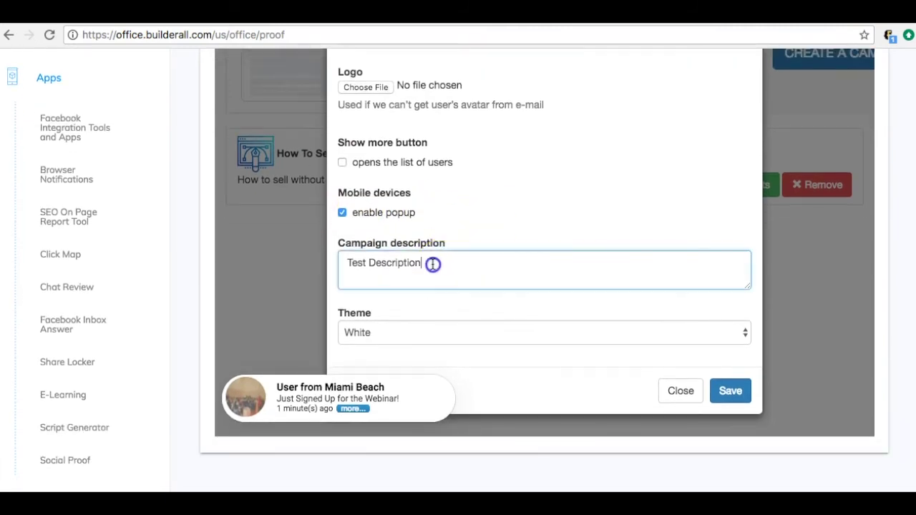
{"action": "left_click_drag", "start_coordinate": [433, 265], "coordinate": [339, 255]}
{"action": "scroll", "coordinate": [458, 295], "scroll_direction": "down", "scroll_amount": 1}
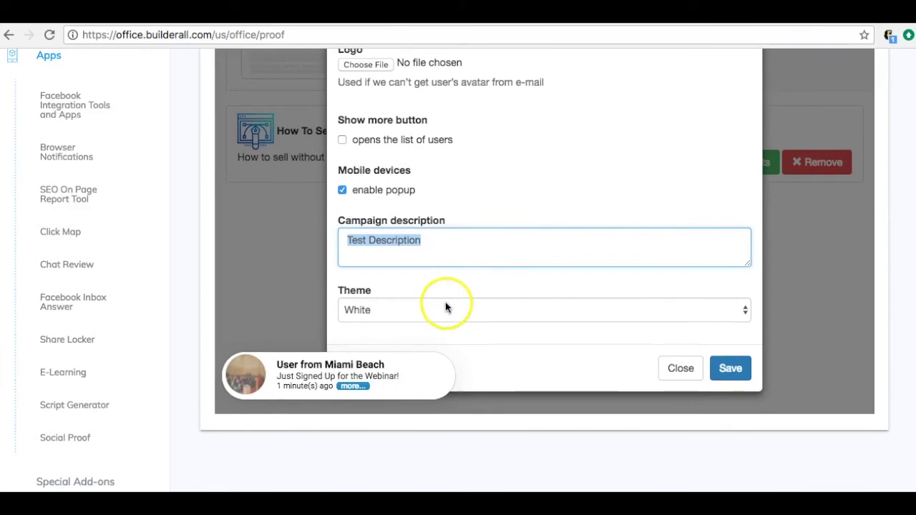
- Preview the Dark, Blue and Orange notification themes, and choose Green for the campaign
{"action": "left_click", "coordinate": [445, 307]}
{"action": "left_click", "coordinate": [436, 323]}
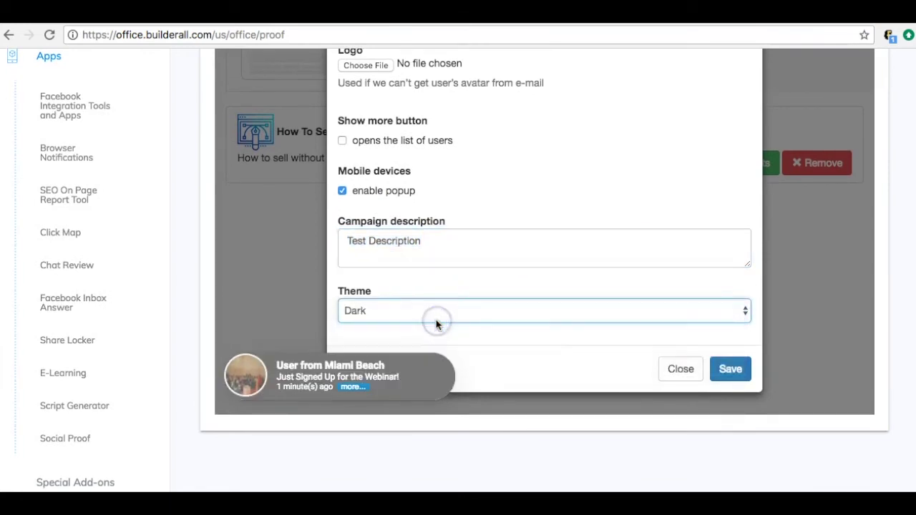
{"action": "left_click", "coordinate": [465, 310]}
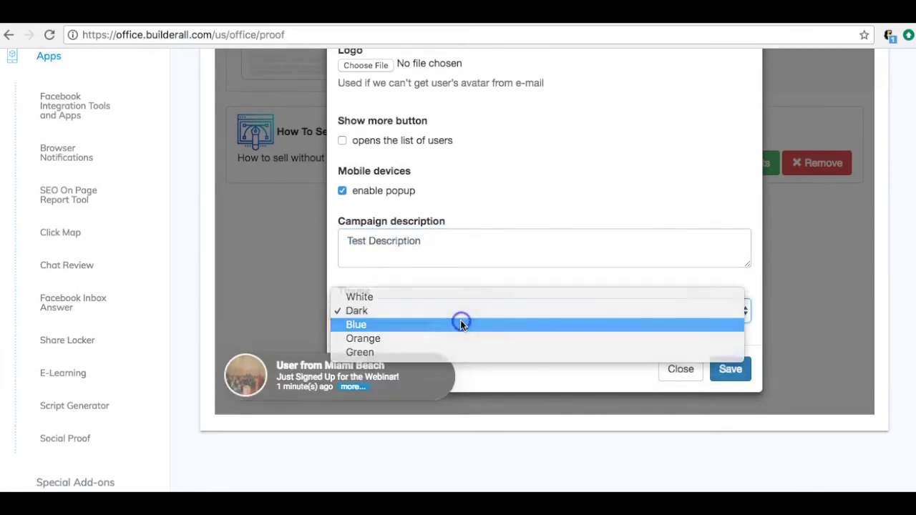
{"action": "left_click", "coordinate": [461, 320]}
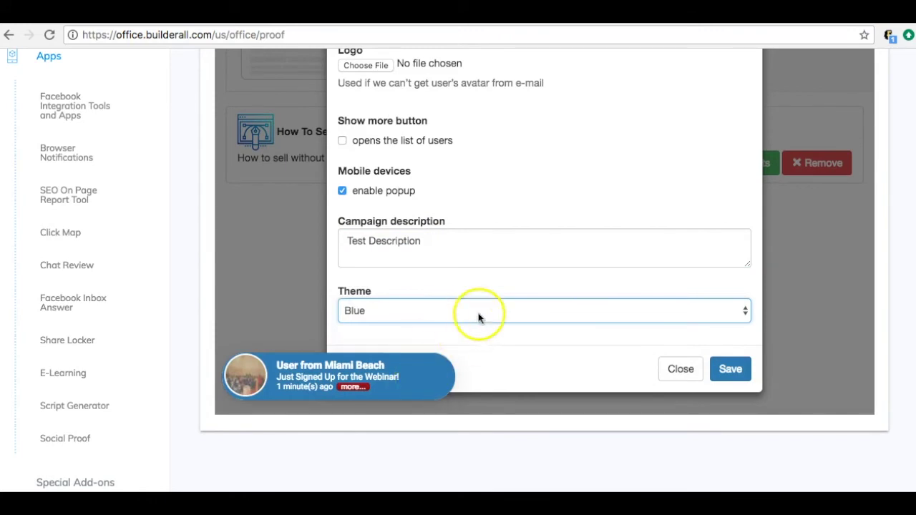
{"action": "left_click", "coordinate": [455, 311]}
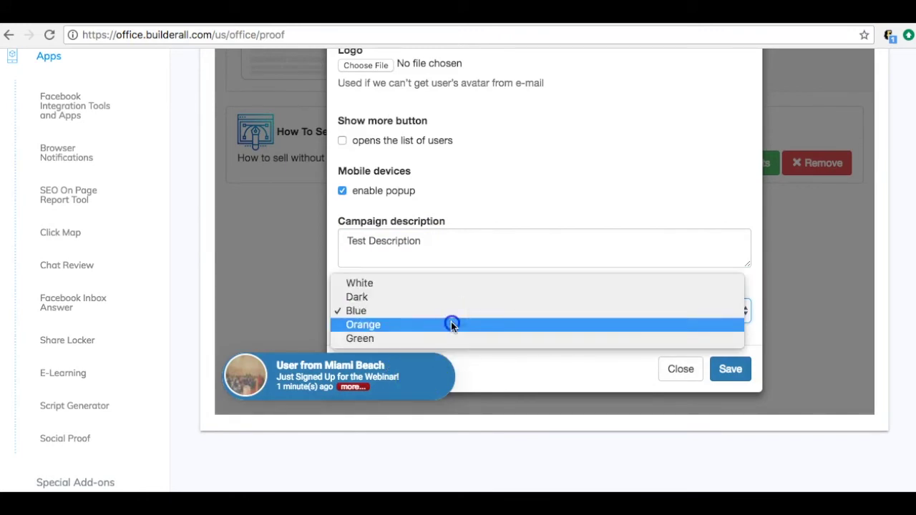
{"action": "left_click", "coordinate": [451, 322]}
{"action": "left_click", "coordinate": [459, 311]}
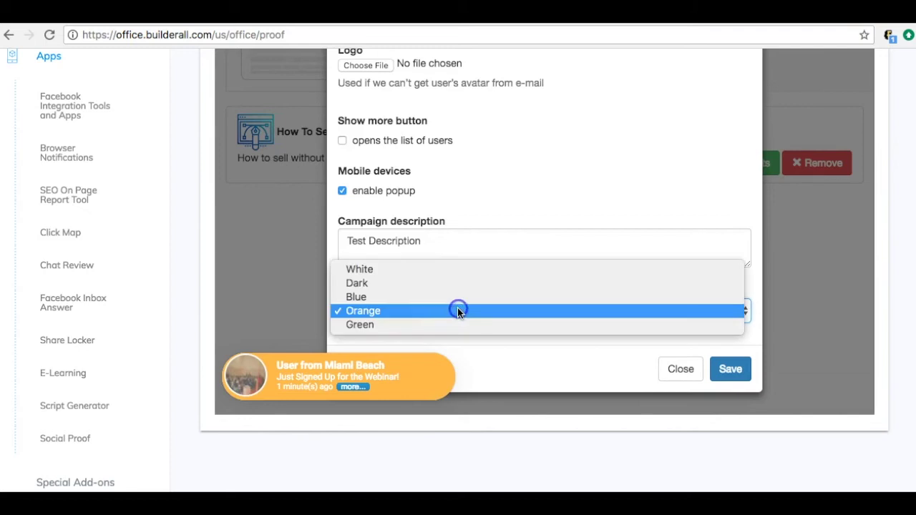
{"action": "left_click", "coordinate": [451, 322]}
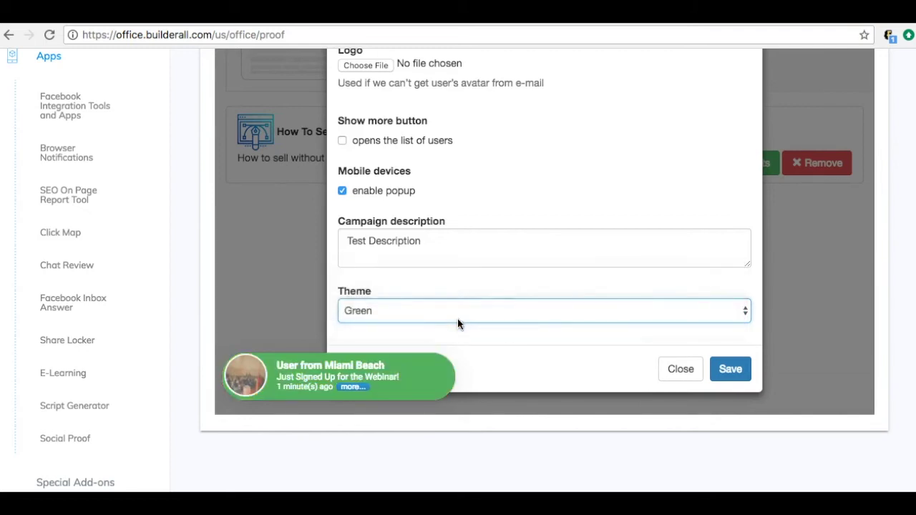
- Try the more link in the notification preview, and switch the option that opens the list of users on and off
{"action": "left_click", "coordinate": [355, 391]}
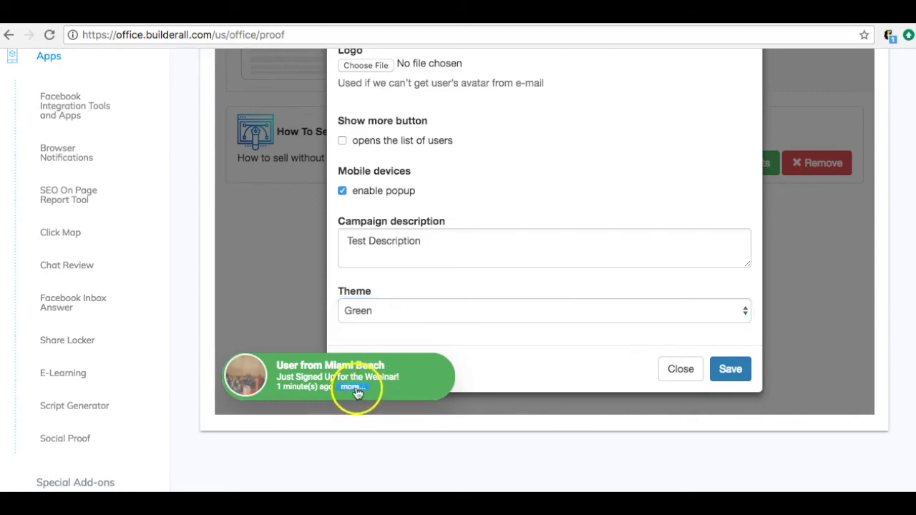
{"action": "scroll", "coordinate": [393, 350], "scroll_direction": "up", "scroll_amount": 2}
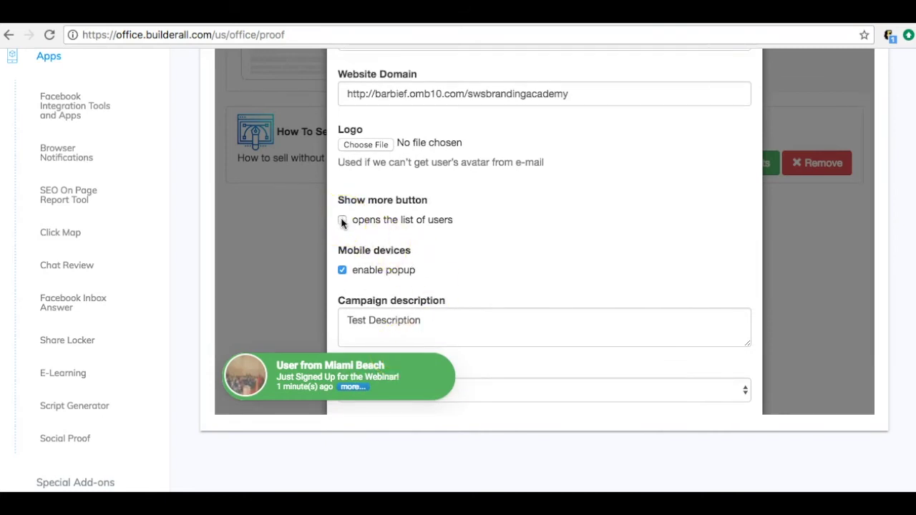
{"action": "left_click", "coordinate": [342, 220]}
{"action": "left_click", "coordinate": [342, 220]}
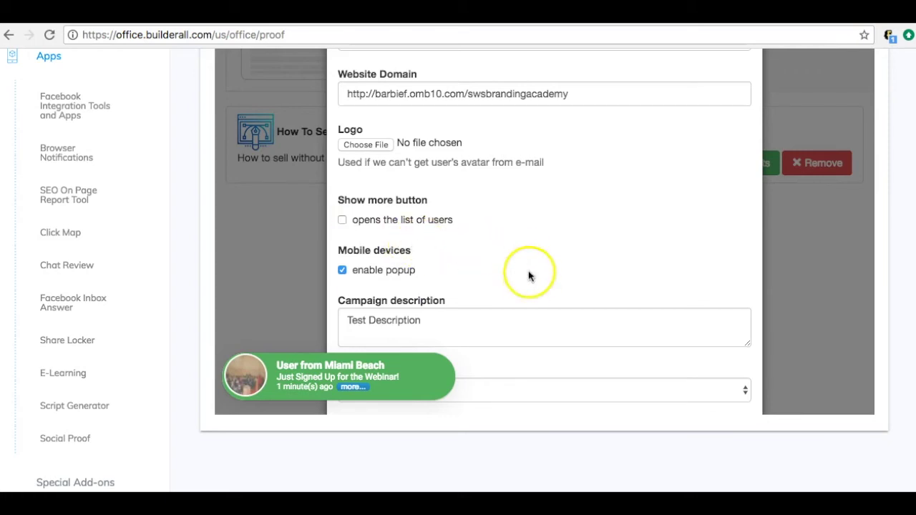
- Save the new Test Campaign and show it in the Social Proof campaign list
{"action": "scroll", "coordinate": [510, 281], "scroll_direction": "down", "scroll_amount": 2}
{"action": "left_click", "coordinate": [723, 372]}
{"action": "left_click", "coordinate": [472, 342]}
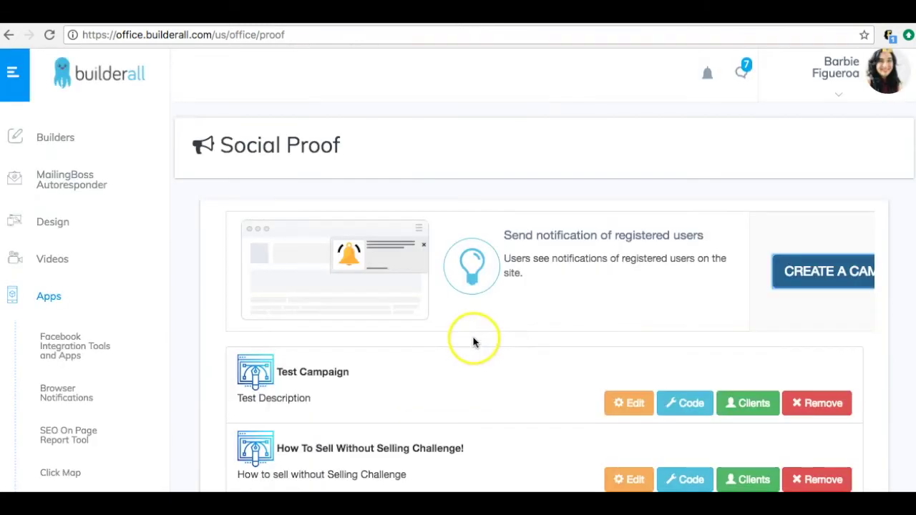
{"action": "scroll", "coordinate": [513, 368], "scroll_direction": "down", "scroll_amount": 2}
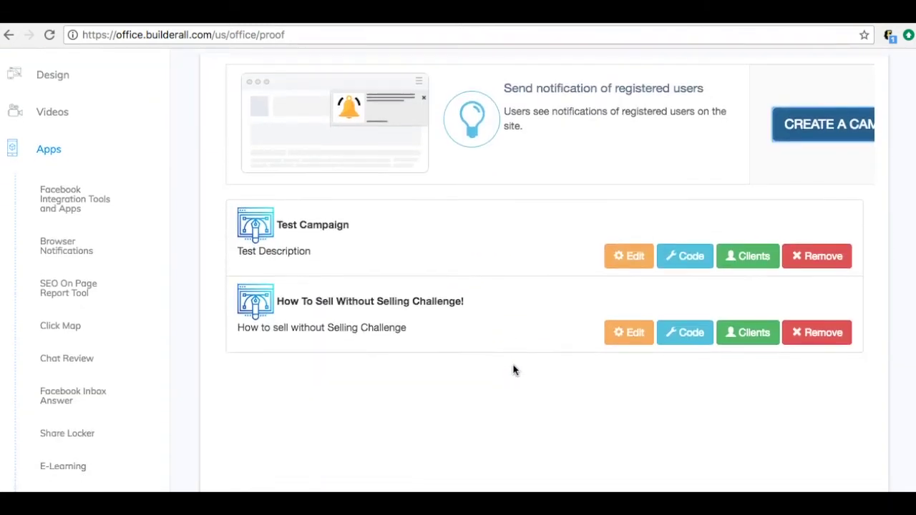
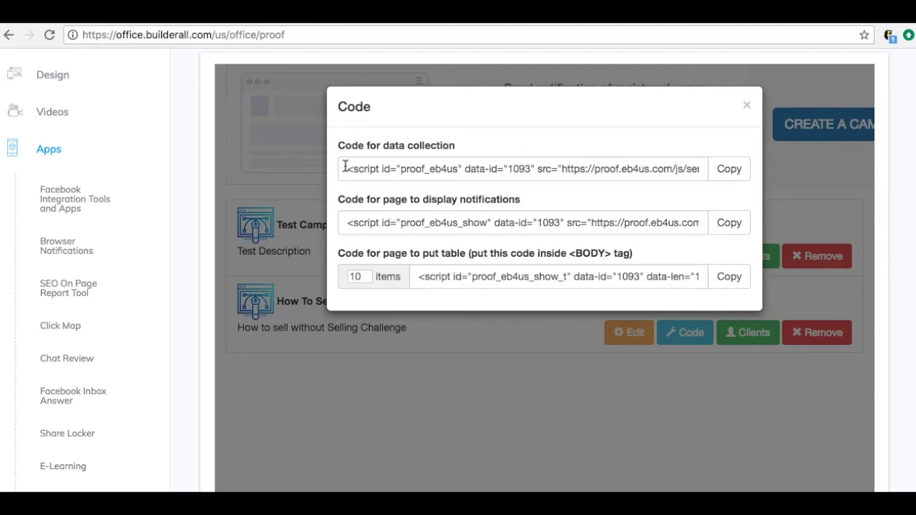
- Open the swsbrandingacademy site in the site builder's editor and decline the what's-new tour
{"action": "scroll", "coordinate": [345, 166], "scroll_direction": "down", "scroll_amount": 1}
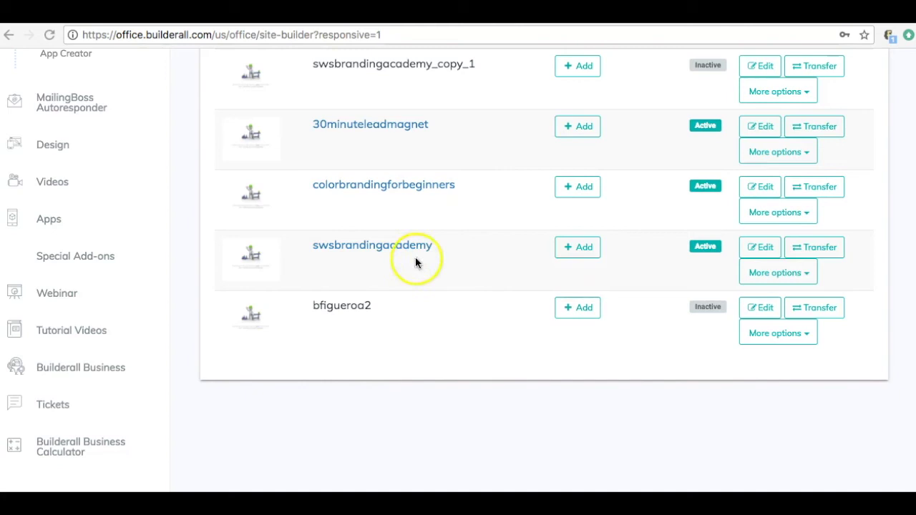
{"action": "left_click", "coordinate": [763, 250]}
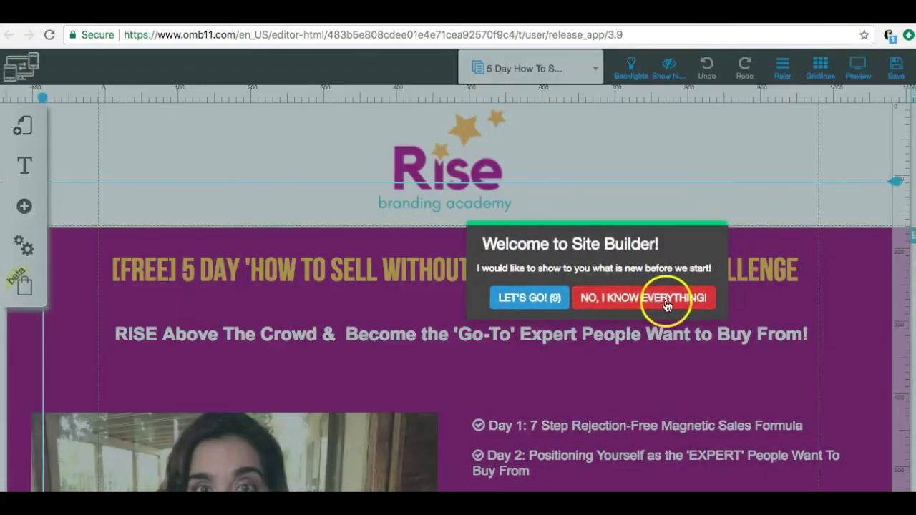
{"action": "left_click", "coordinate": [660, 299]}
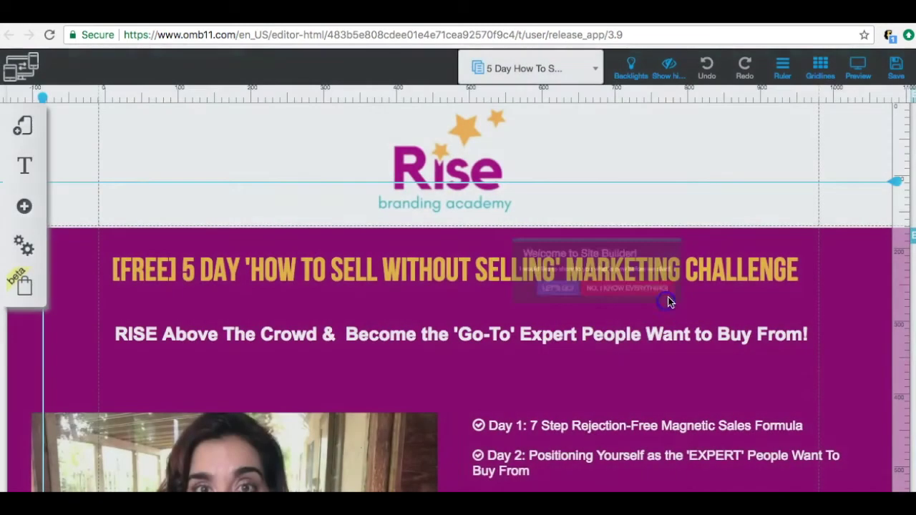
{"action": "scroll", "coordinate": [625, 353], "scroll_direction": "down", "scroll_amount": 5}
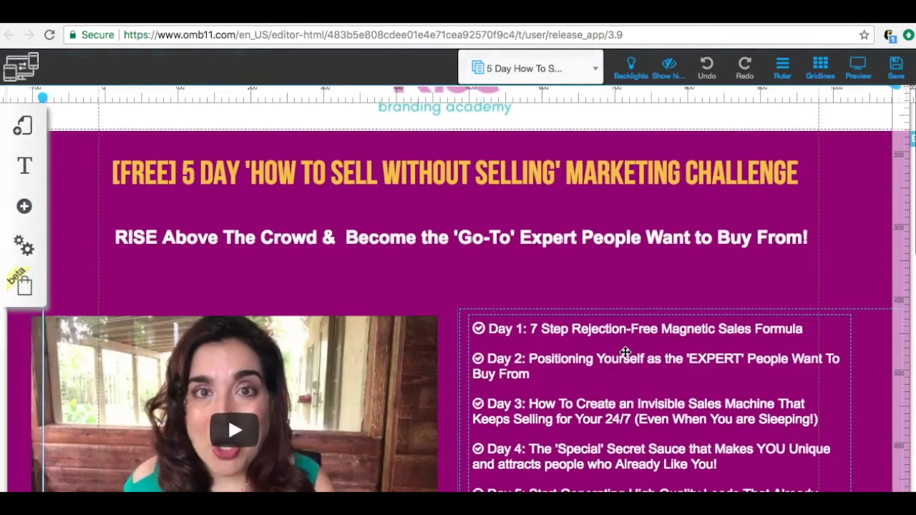
- Examine the existing HTML box below the video and the footer area of the landing page
{"action": "scroll", "coordinate": [625, 352], "scroll_direction": "down", "scroll_amount": 3}
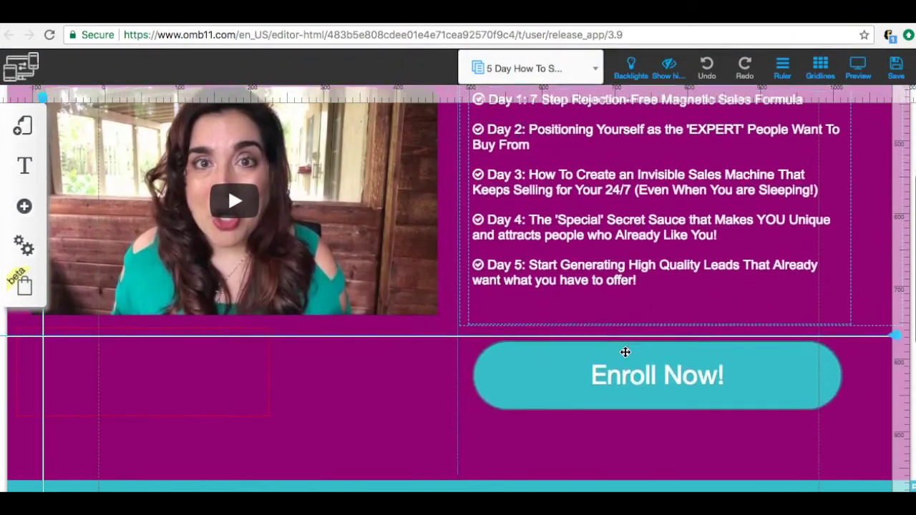
{"action": "left_click", "coordinate": [134, 369]}
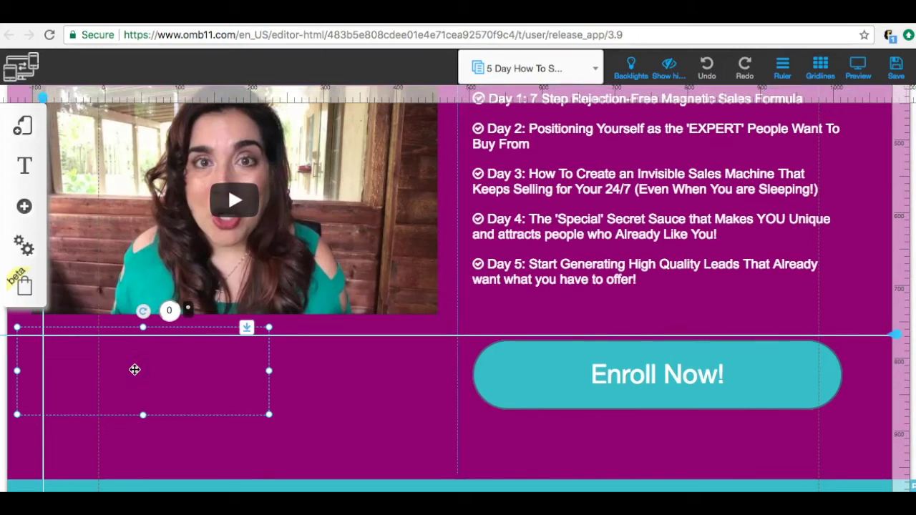
{"action": "mouse_move", "coordinate": [135, 370]}
{"action": "left_mouse_down"}
{"action": "mouse_move", "coordinate": [136, 378]}
{"action": "mouse_move", "coordinate": [70, 350]}
{"action": "mouse_move", "coordinate": [135, 377]}
{"action": "mouse_move", "coordinate": [173, 372]}
{"action": "mouse_move", "coordinate": [156, 380]}
{"action": "mouse_move", "coordinate": [161, 364]}
{"action": "mouse_move", "coordinate": [145, 259]}
{"action": "mouse_move", "coordinate": [348, 407]}
{"action": "left_mouse_up"}
{"action": "scroll", "coordinate": [348, 408], "scroll_direction": "down", "scroll_amount": 5}
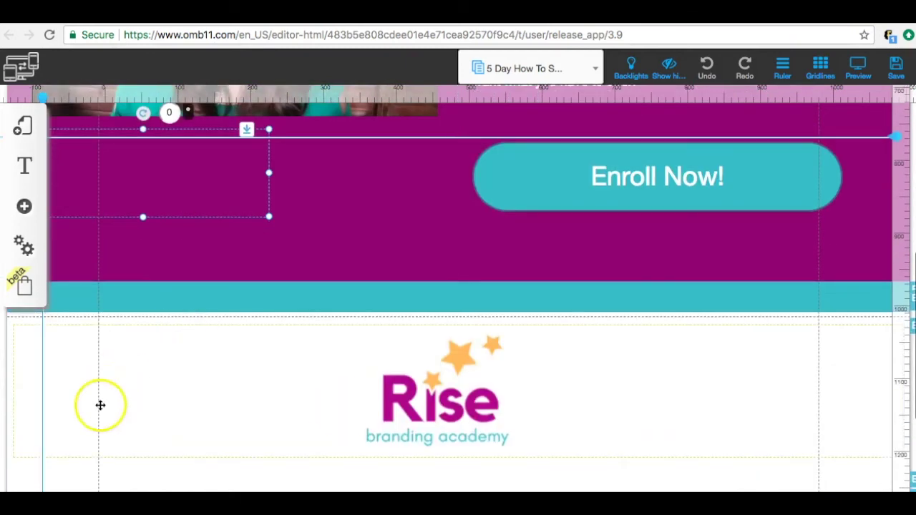
{"action": "scroll", "coordinate": [403, 256], "scroll_direction": "up", "scroll_amount": 1}
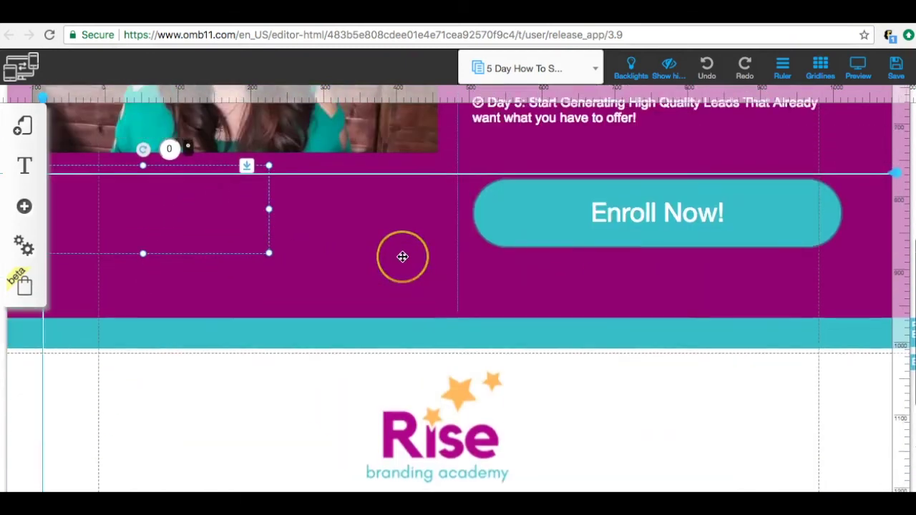
{"action": "scroll", "coordinate": [403, 257], "scroll_direction": "up", "scroll_amount": 6}
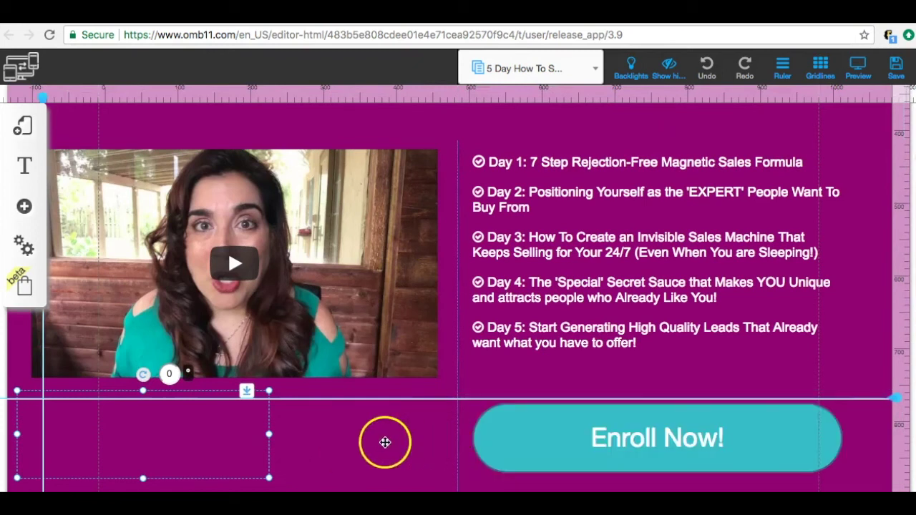
- Add an HTML Code app element to the landing page
{"action": "left_click", "coordinate": [24, 208]}
{"action": "left_click", "coordinate": [107, 204]}
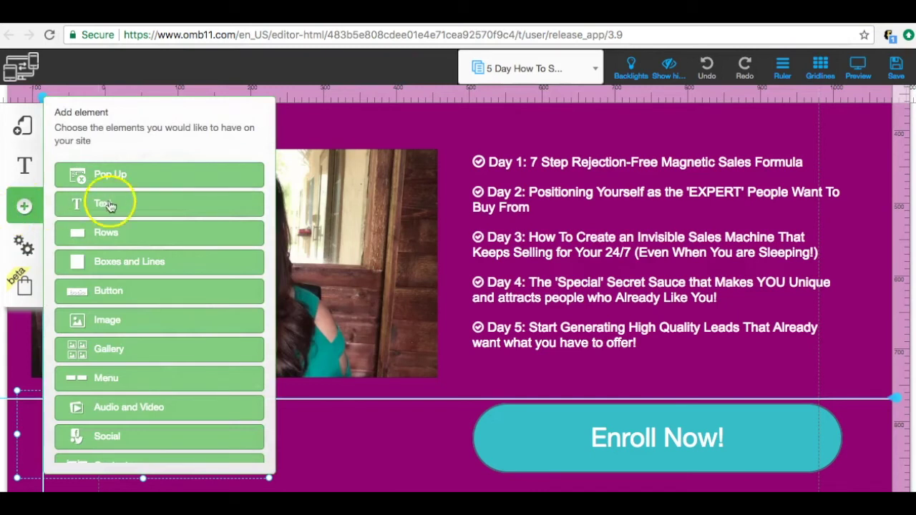
{"action": "scroll", "coordinate": [153, 279], "scroll_direction": "down", "scroll_amount": 3}
{"action": "scroll", "coordinate": [153, 276], "scroll_direction": "down", "scroll_amount": 2}
{"action": "left_click", "coordinate": [136, 384]}
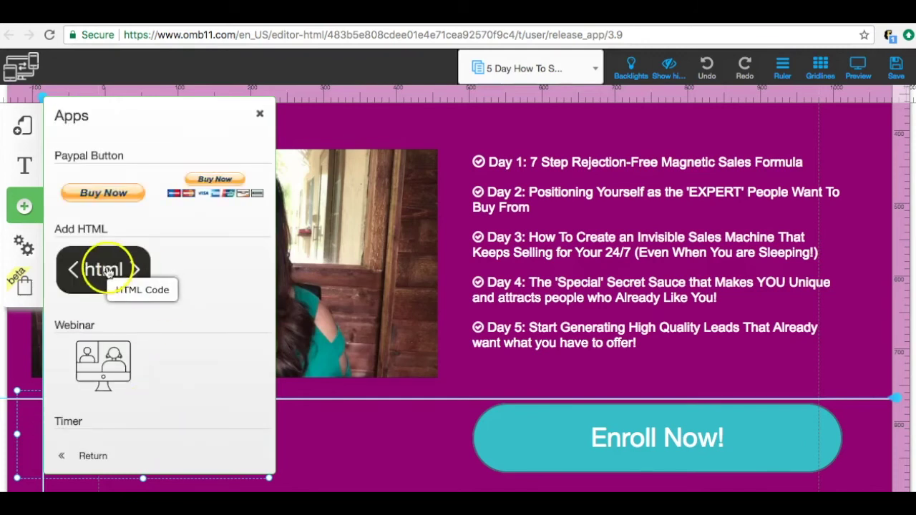
{"action": "left_click", "coordinate": [107, 270]}
{"action": "left_click", "coordinate": [456, 265]}
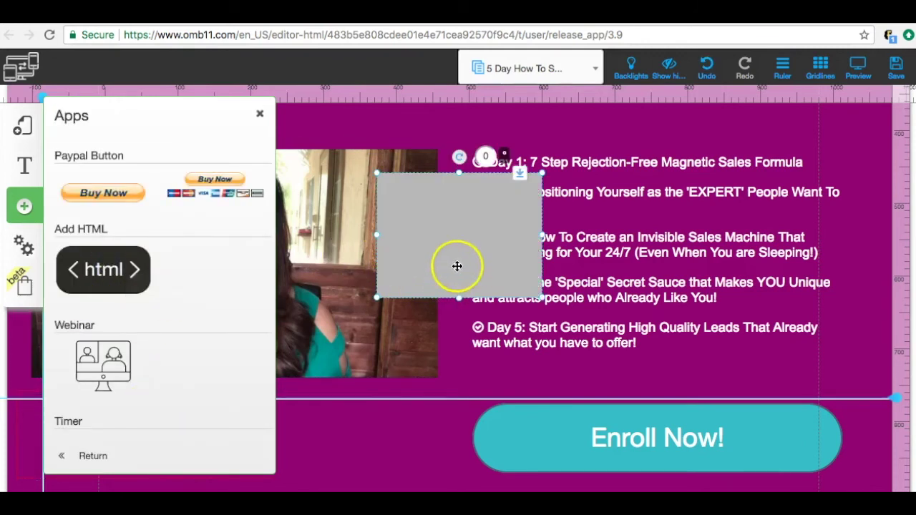
- Move the new HTML element into the white footer area, beside the Rise branding academy logo
{"action": "left_click_drag", "start_coordinate": [436, 239], "coordinate": [379, 429]}
{"action": "left_click", "coordinate": [259, 116]}
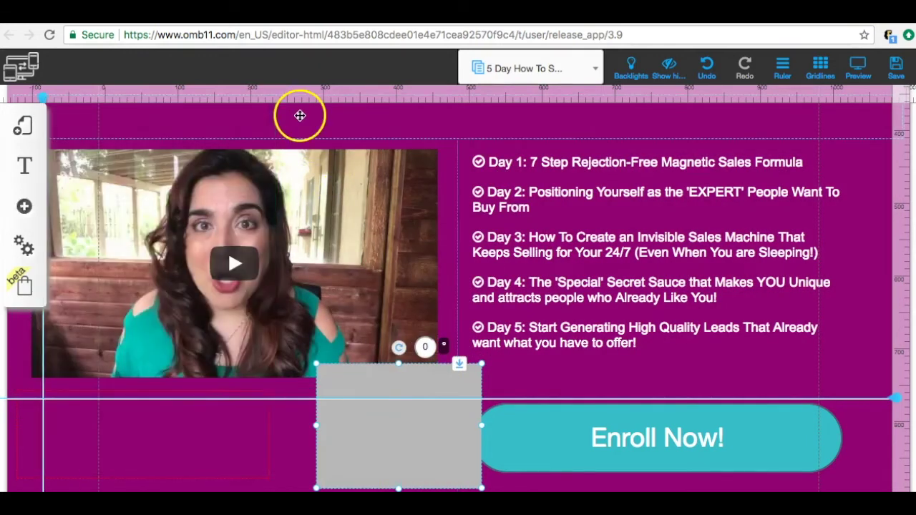
{"action": "scroll", "coordinate": [298, 115], "scroll_direction": "down", "scroll_amount": 5}
{"action": "left_click_drag", "start_coordinate": [375, 198], "coordinate": [193, 423]}
{"action": "scroll", "coordinate": [304, 309], "scroll_direction": "down", "scroll_amount": 3}
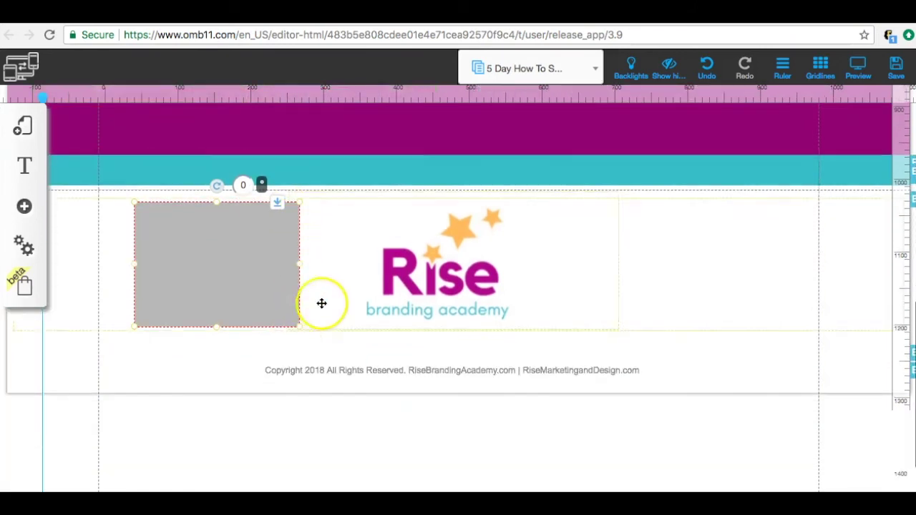
- Replace the HTML element's default code with the code for data collection copied from the Social Proof campaign
{"action": "double_click", "coordinate": [230, 250]}
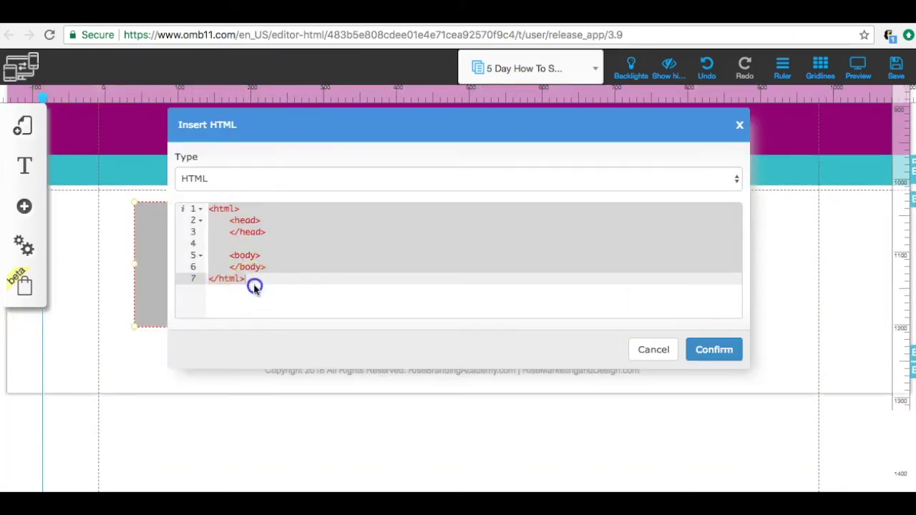
{"action": "left_click_drag", "start_coordinate": [255, 285], "coordinate": [212, 207]}
{"action": "key", "text": "BackSpace"}
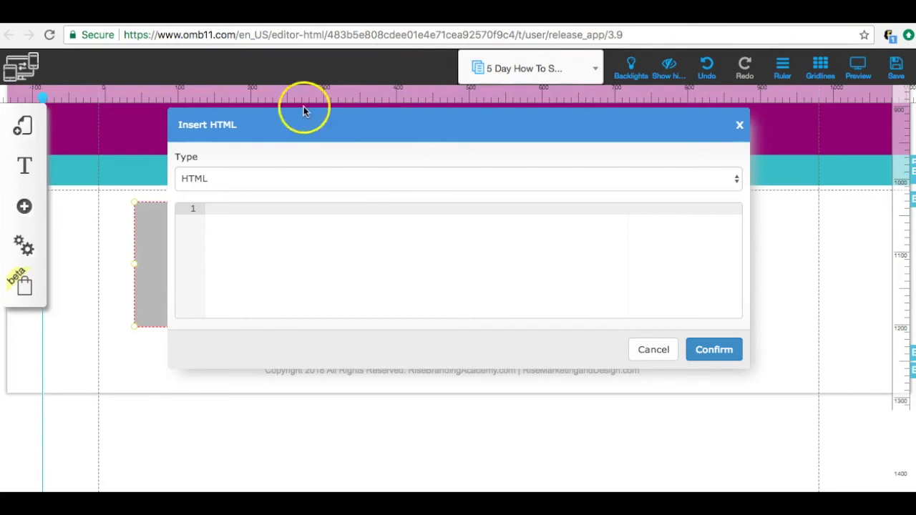
{"action": "left_click", "coordinate": [234, 211]}
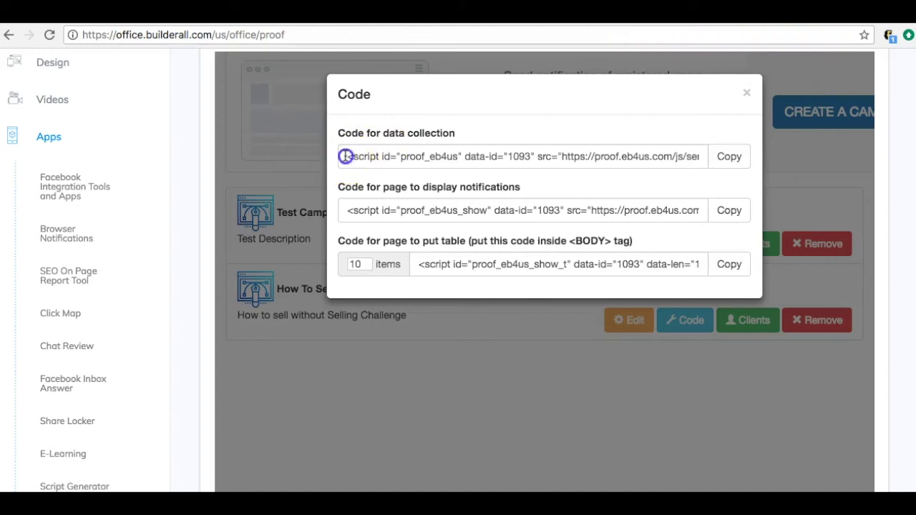
{"action": "left_click_drag", "start_coordinate": [344, 156], "coordinate": [715, 163]}
{"action": "left_click", "coordinate": [729, 156]}
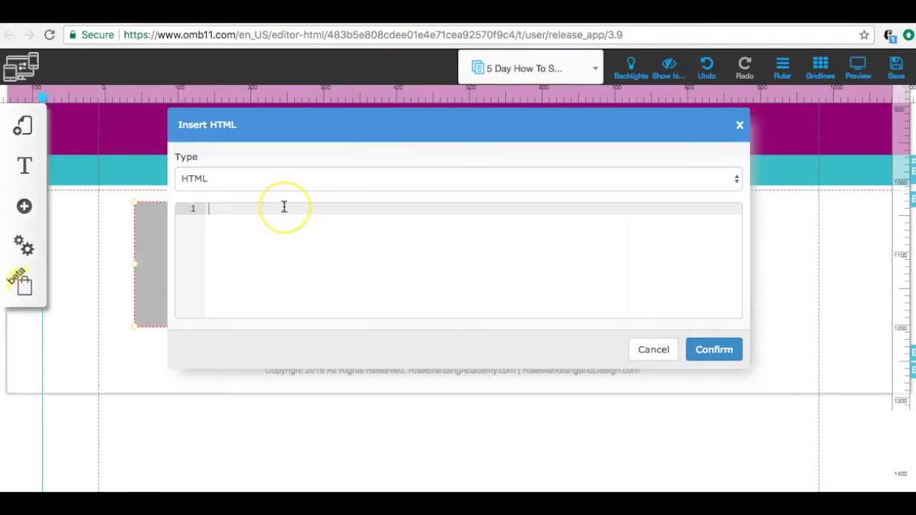
{"action": "key", "text": "ctrl+v"}
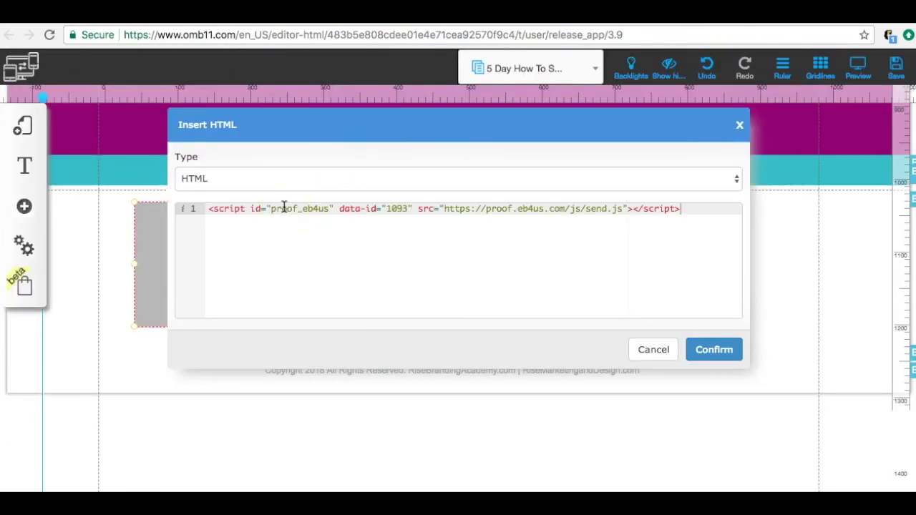
- Add the campaign's code for displaying notifications on a second line of the HTML element and confirm the code
{"action": "key", "text": "Return"}
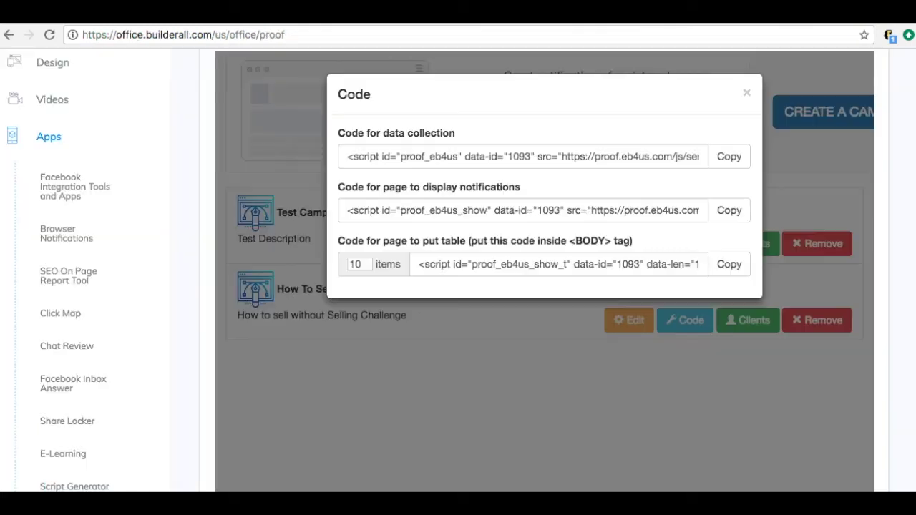
{"action": "left_click", "coordinate": [740, 212]}
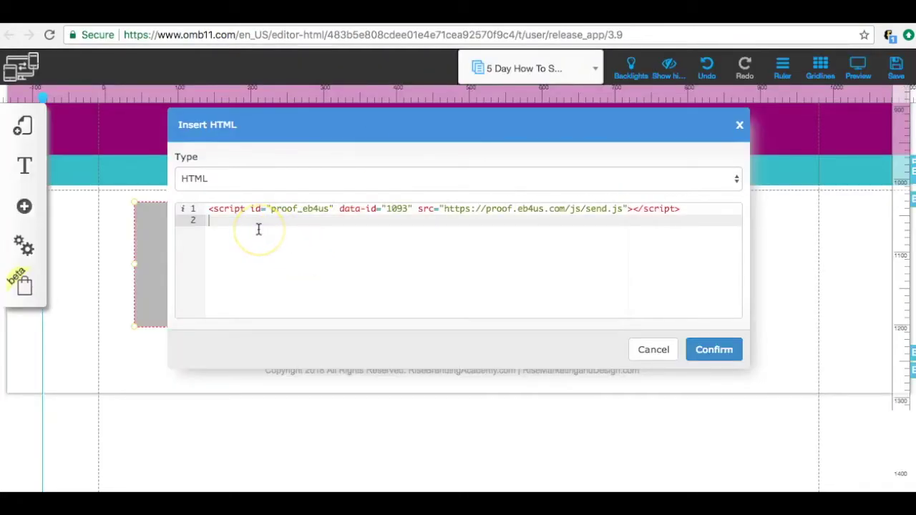
{"action": "key", "text": "ctrl+v"}
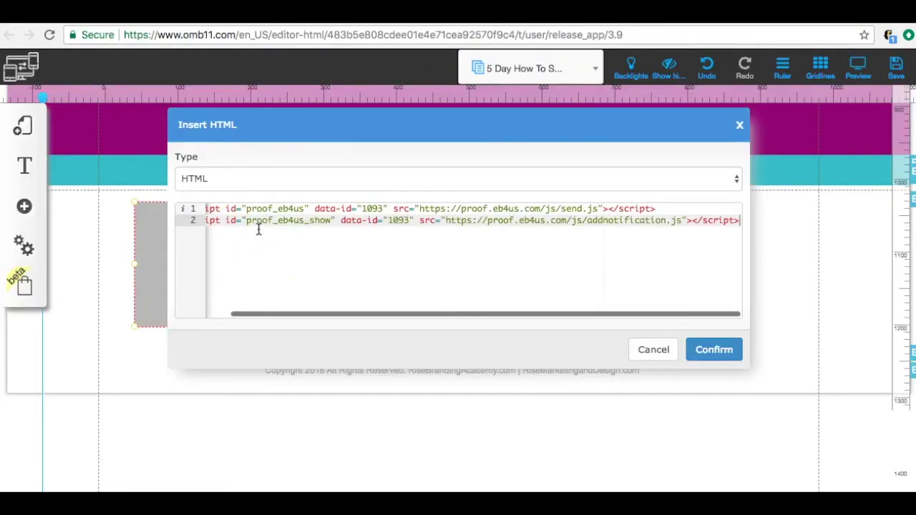
{"action": "left_click", "coordinate": [713, 350]}
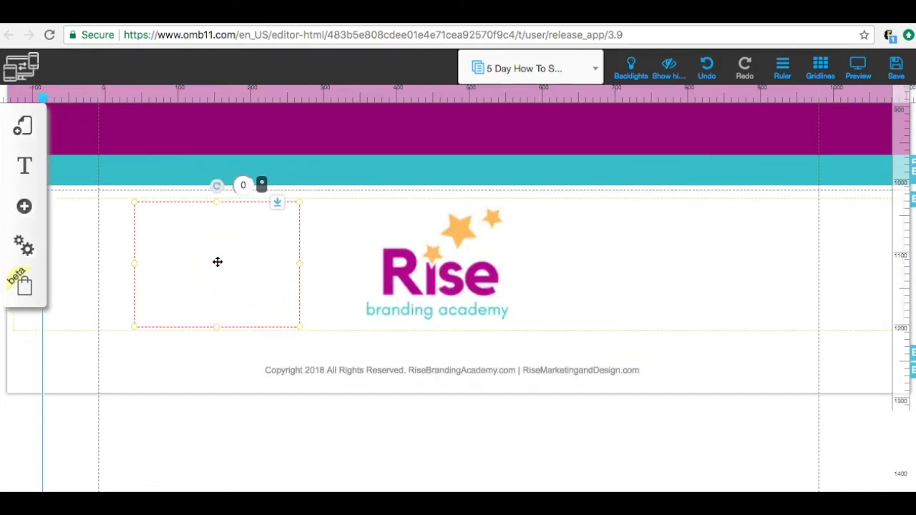
- Compare the new HTML box in the footer with the existing HTML box below the video
{"action": "left_click", "coordinate": [174, 241]}
{"action": "left_click", "coordinate": [202, 278]}
{"action": "scroll", "coordinate": [200, 278], "scroll_direction": "up", "scroll_amount": 5}
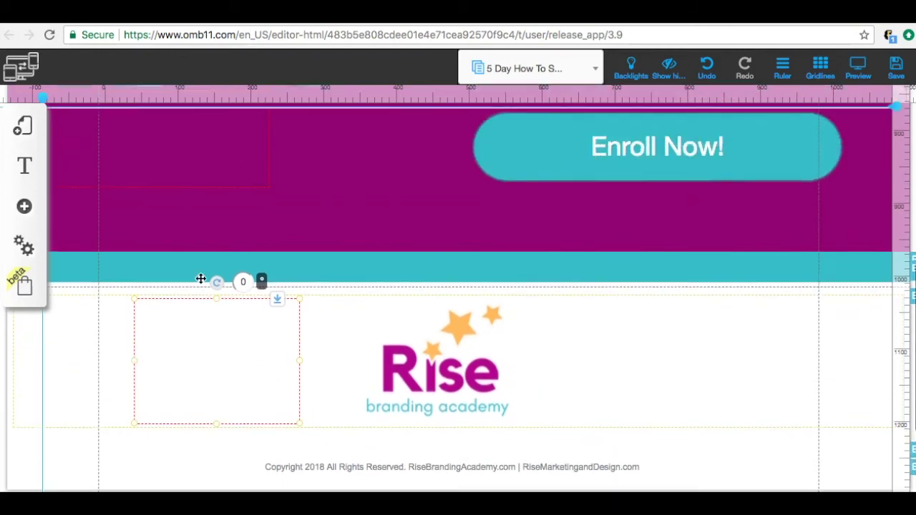
{"action": "left_click", "coordinate": [167, 194]}
{"action": "left_click", "coordinate": [176, 243]}
{"action": "left_click", "coordinate": [376, 243]}
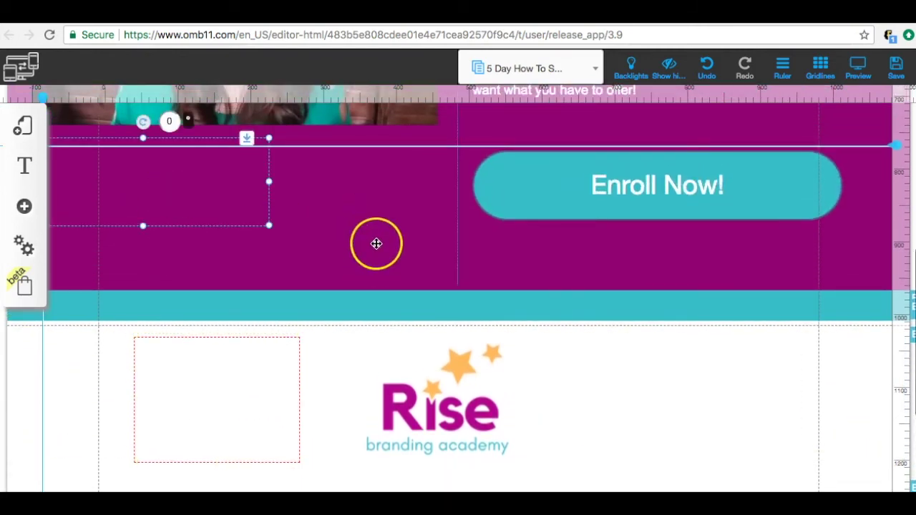
{"action": "scroll", "coordinate": [376, 243], "scroll_direction": "down", "scroll_amount": 3}
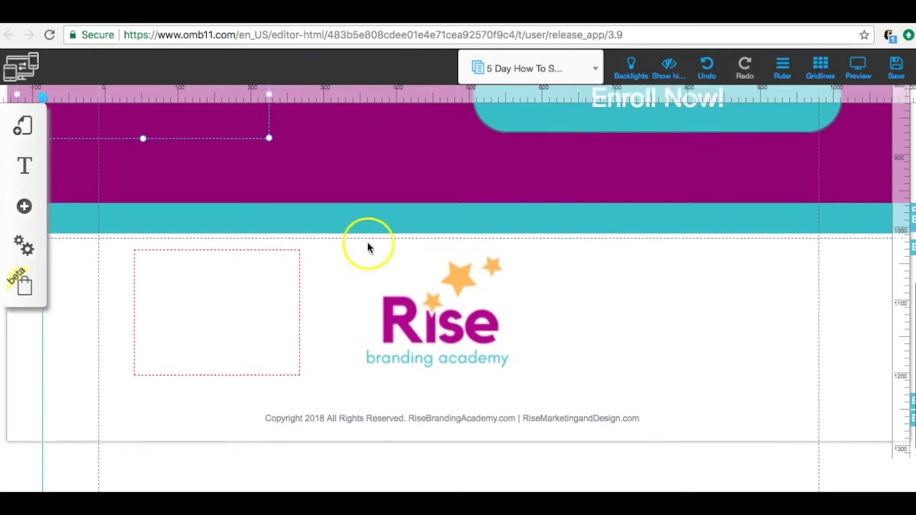
- Save the layout and page changes of 5 Day How To Sell Without Selling Challenge and dismiss the alert
{"action": "left_click", "coordinate": [895, 71]}
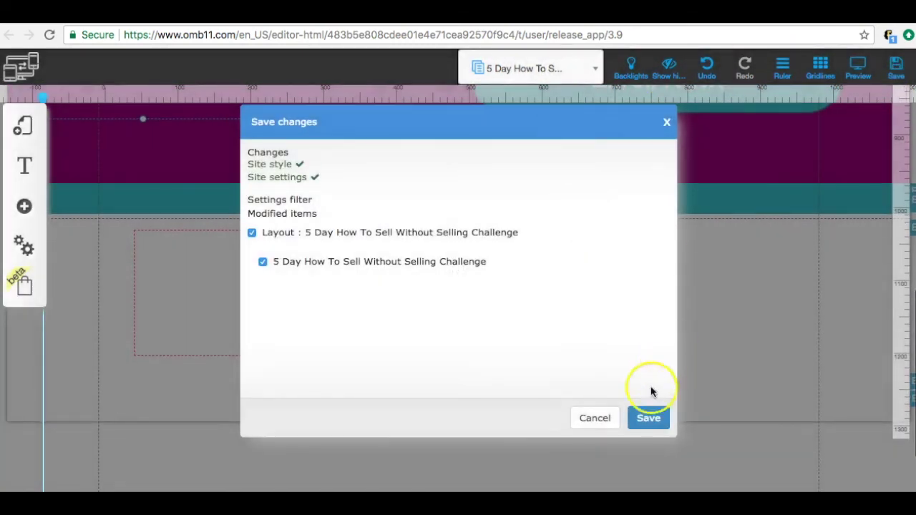
{"action": "left_click", "coordinate": [649, 421]}
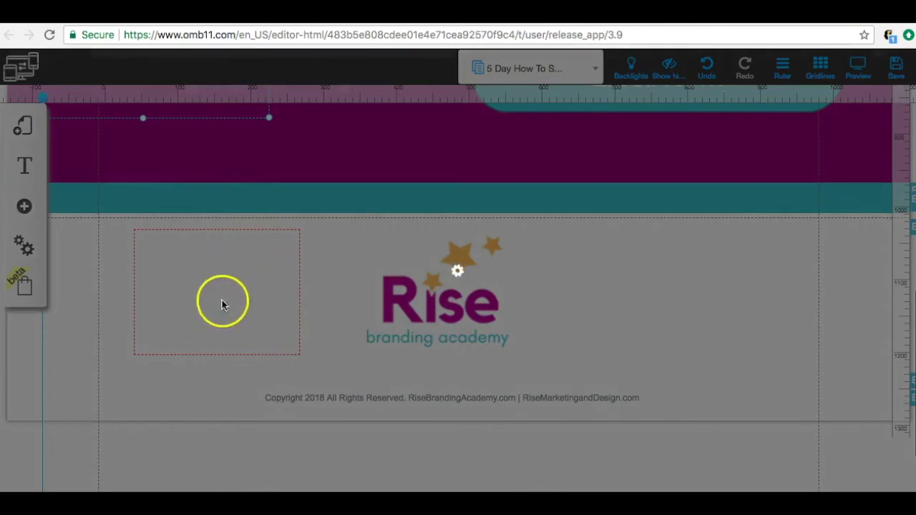
{"action": "left_click", "coordinate": [557, 237]}
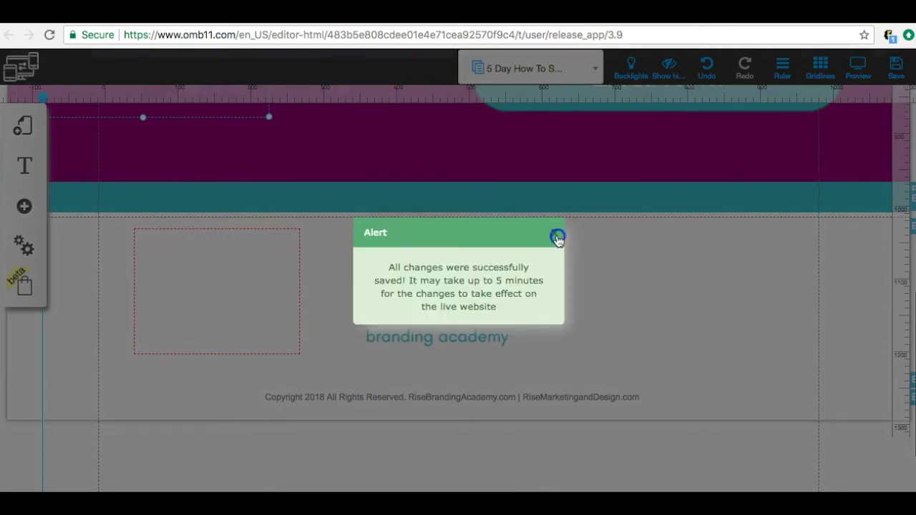
- Check the sign-up notification below the video in the editor and in the page preview, pausing the video, and return to editing
{"action": "left_click", "coordinate": [256, 282]}
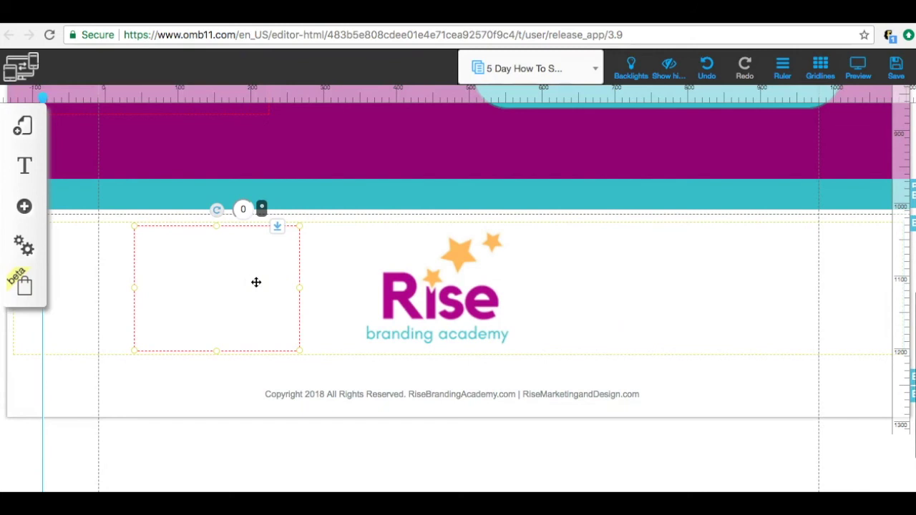
{"action": "scroll", "coordinate": [215, 197], "scroll_direction": "up", "scroll_amount": 3}
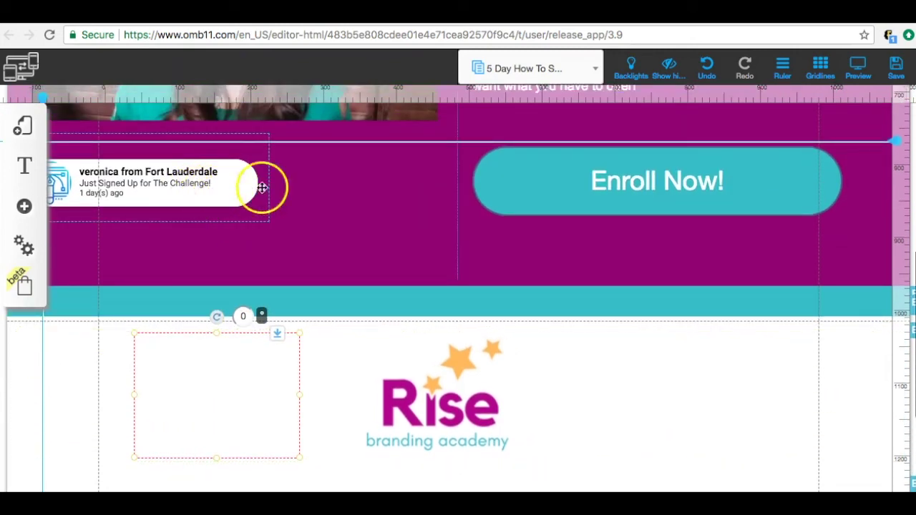
{"action": "left_click", "coordinate": [372, 224]}
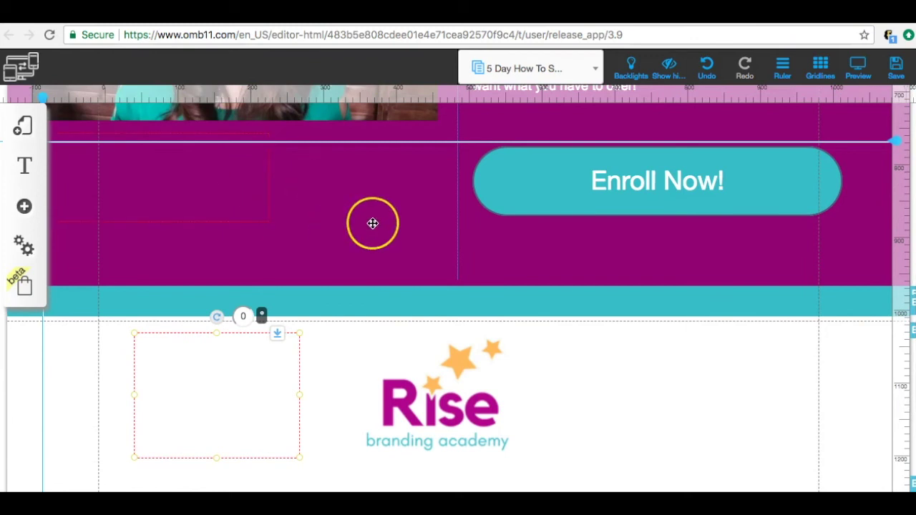
{"action": "scroll", "coordinate": [372, 223], "scroll_direction": "down", "scroll_amount": 2}
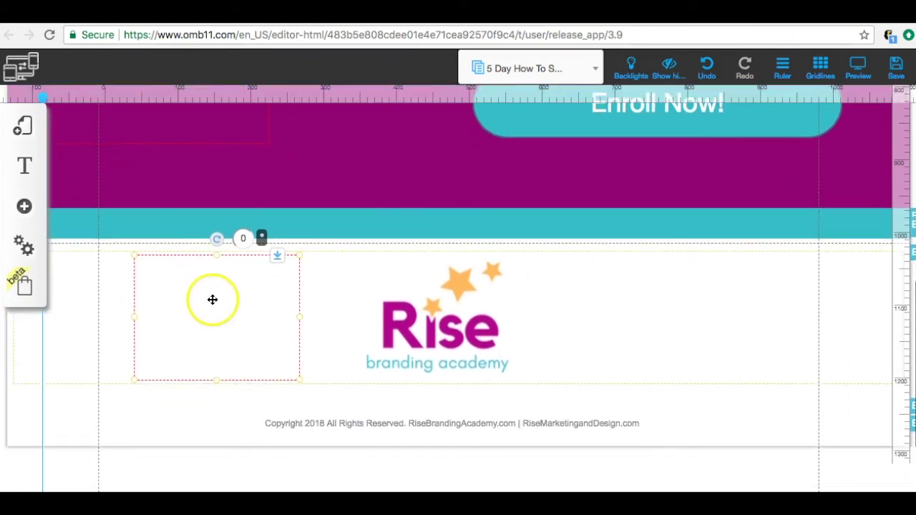
{"action": "left_click", "coordinate": [856, 69]}
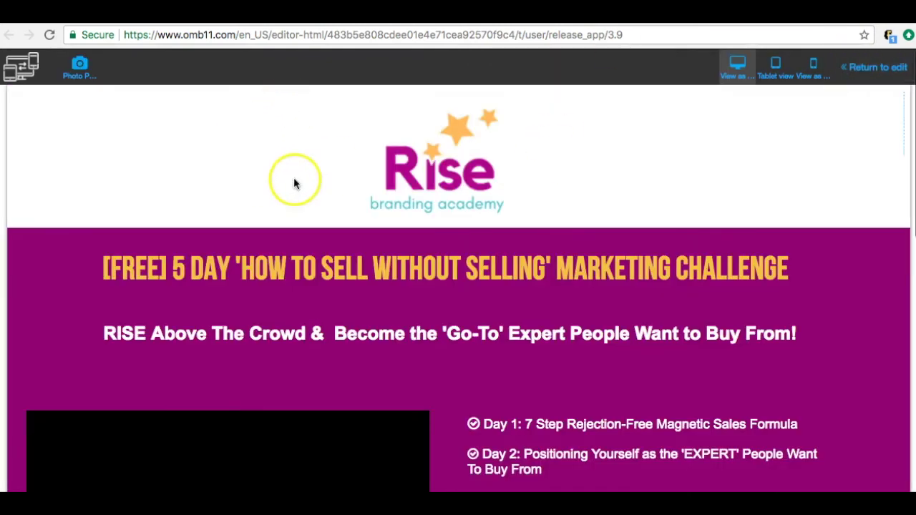
{"action": "scroll", "coordinate": [341, 152], "scroll_direction": "down", "scroll_amount": 10}
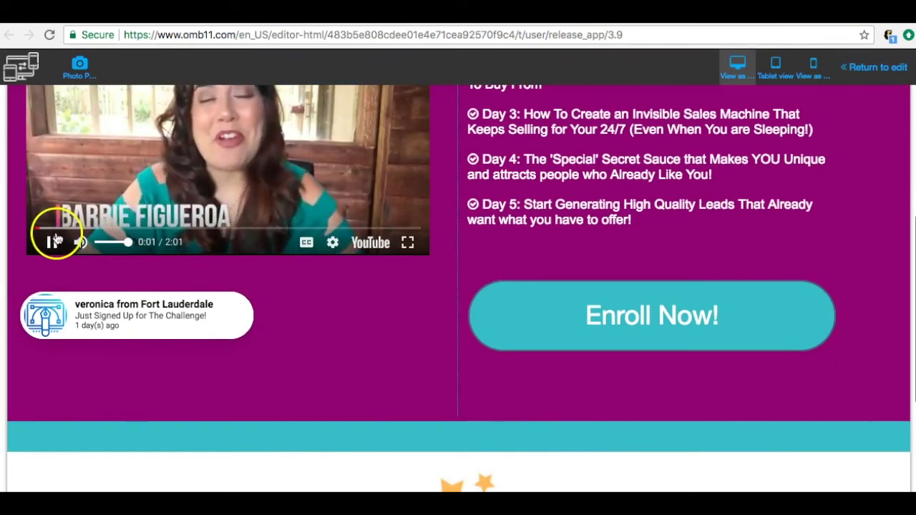
{"action": "left_click", "coordinate": [53, 242]}
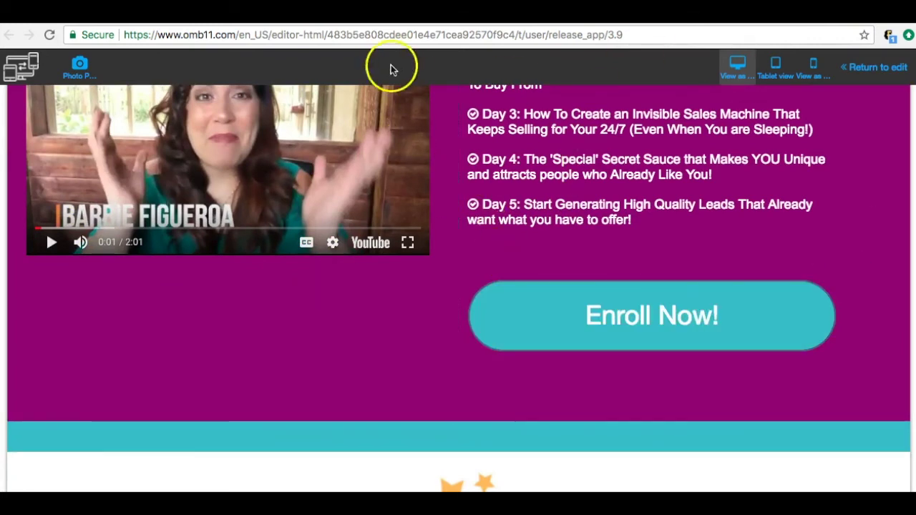
{"action": "left_click", "coordinate": [99, 16]}
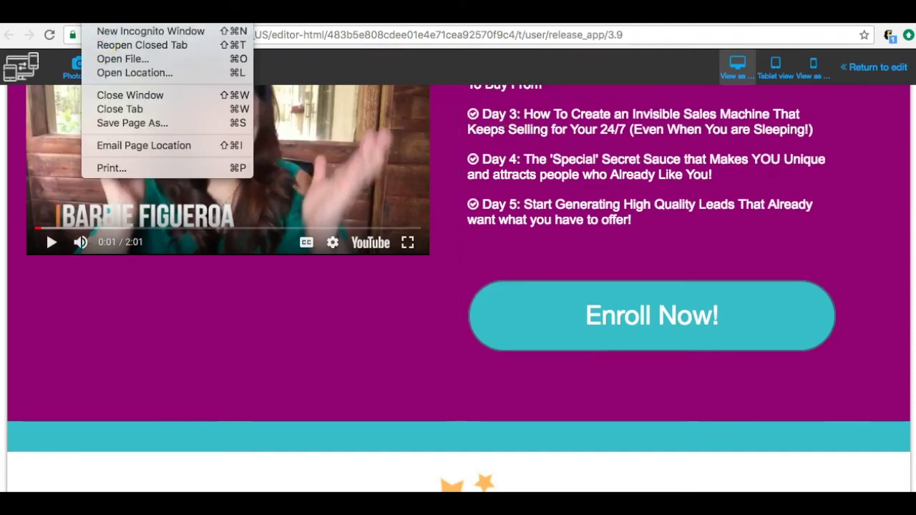
{"action": "key", "text": "Escape"}
{"action": "scroll", "coordinate": [572, 166], "scroll_direction": "up", "scroll_amount": 5}
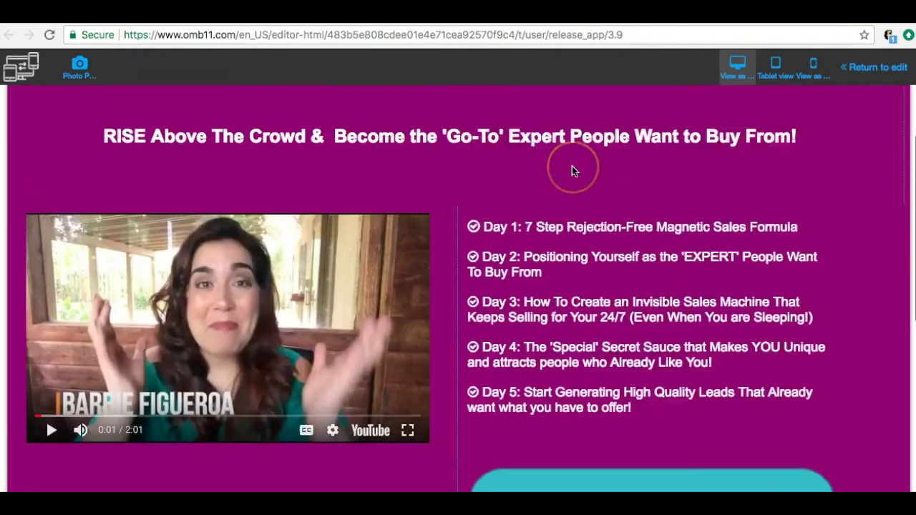
{"action": "scroll", "coordinate": [572, 166], "scroll_direction": "down", "scroll_amount": 5}
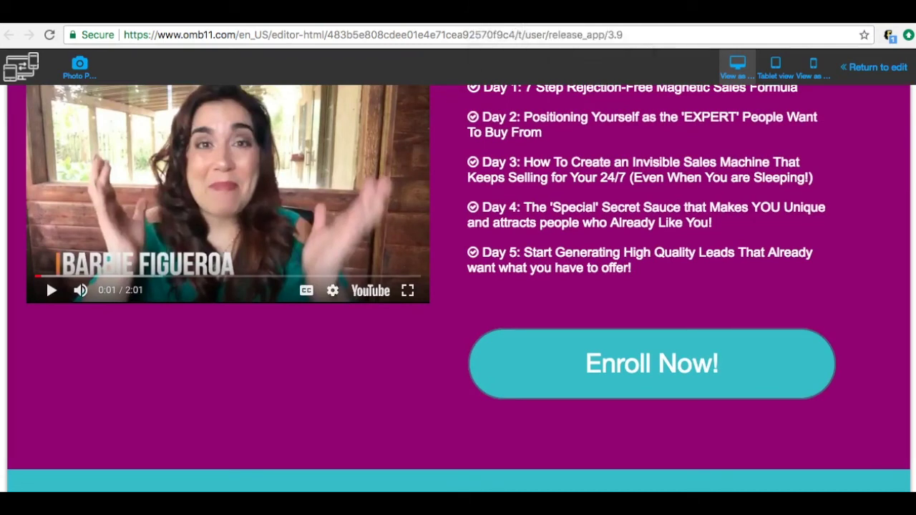
{"action": "left_click", "coordinate": [877, 68]}
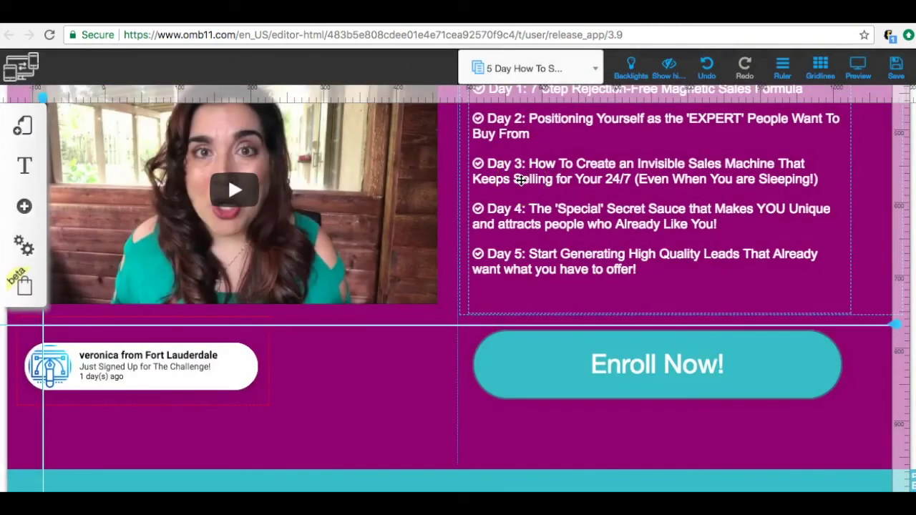
{"action": "scroll", "coordinate": [521, 180], "scroll_direction": "up", "scroll_amount": 5}
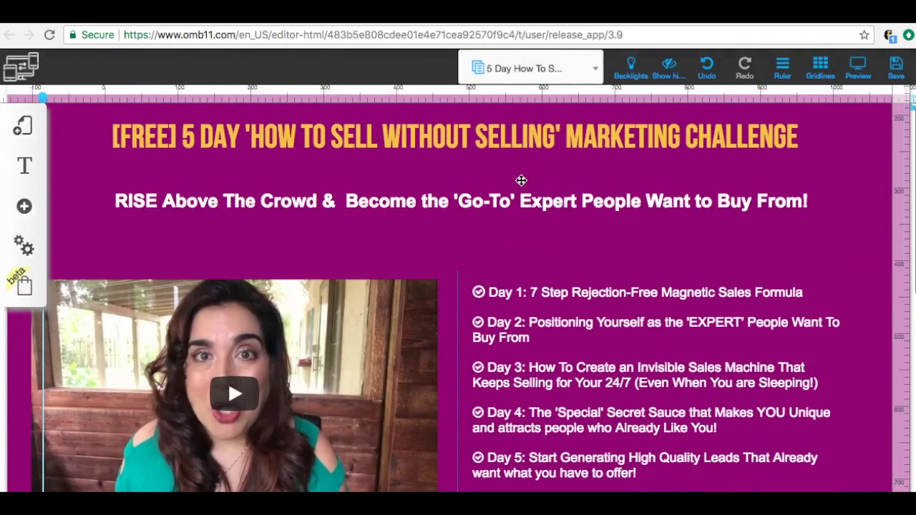
{"action": "scroll", "coordinate": [521, 180], "scroll_direction": "down", "scroll_amount": 5}
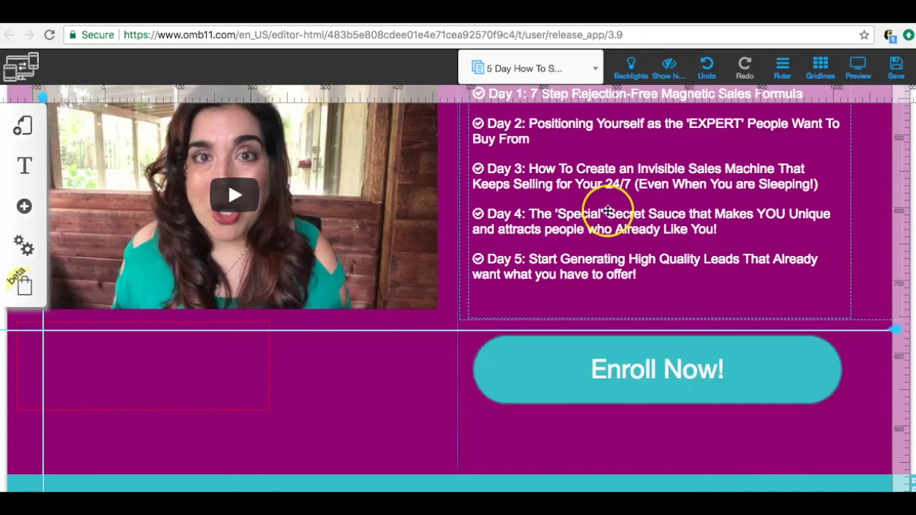
{"action": "scroll", "coordinate": [607, 212], "scroll_direction": "up", "scroll_amount": 5}
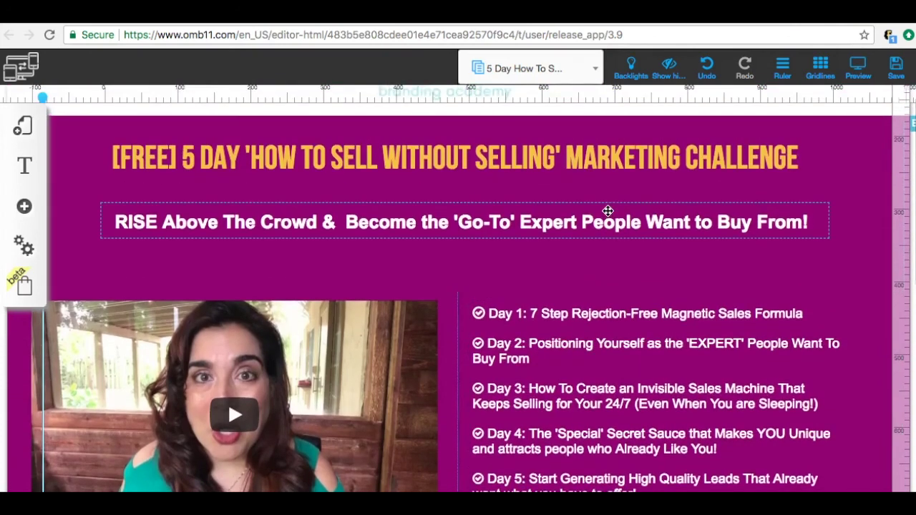
{"action": "scroll", "coordinate": [608, 211], "scroll_direction": "up", "scroll_amount": 3}
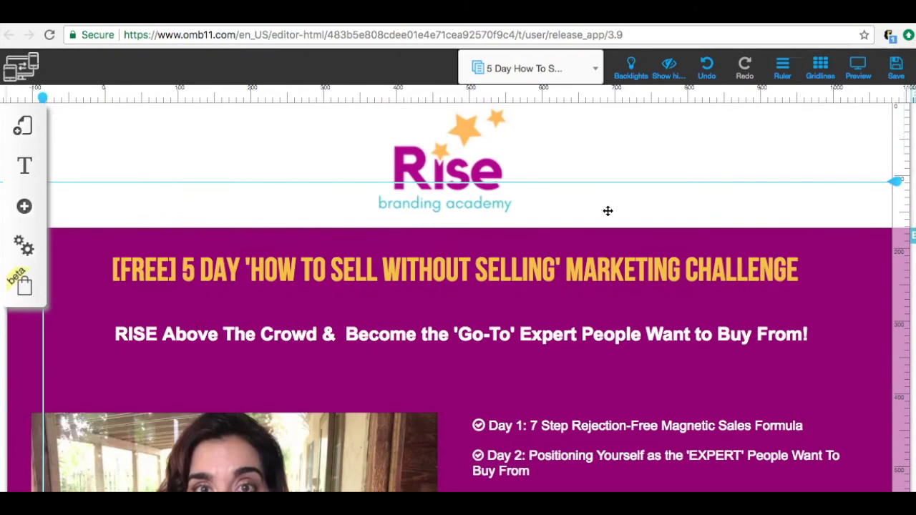